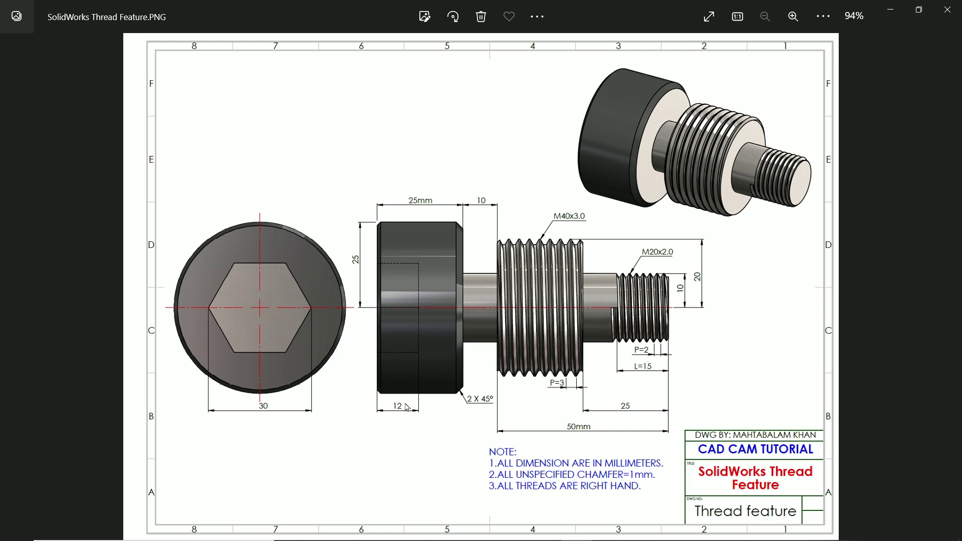
Step: Hide the reference drawing and start a new sketch on the Front Plane
left_click(897, 11)
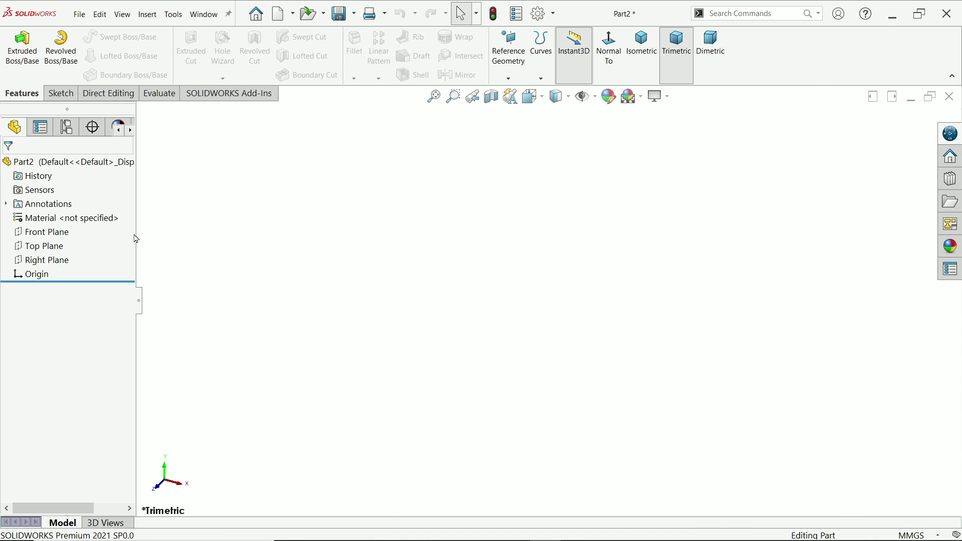
left_click(50, 232)
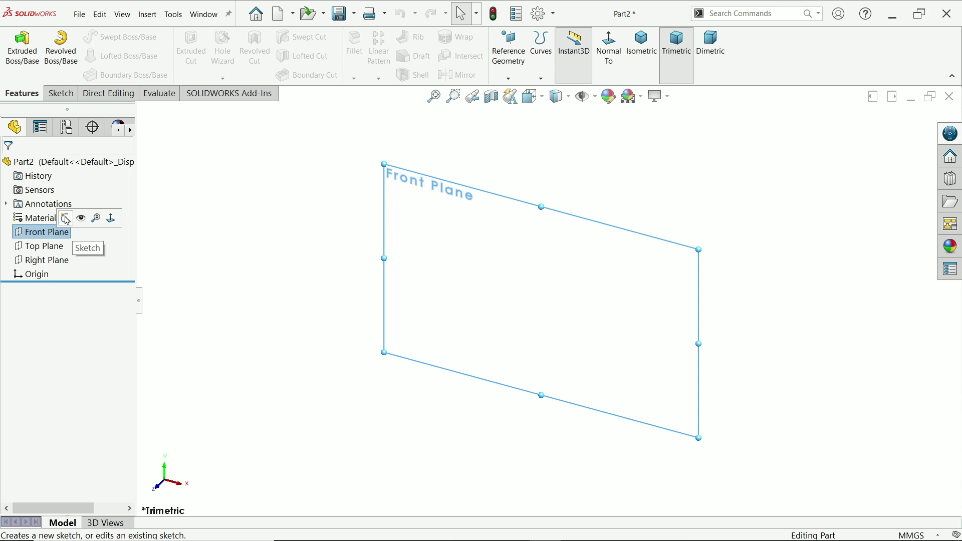
left_click(65, 219)
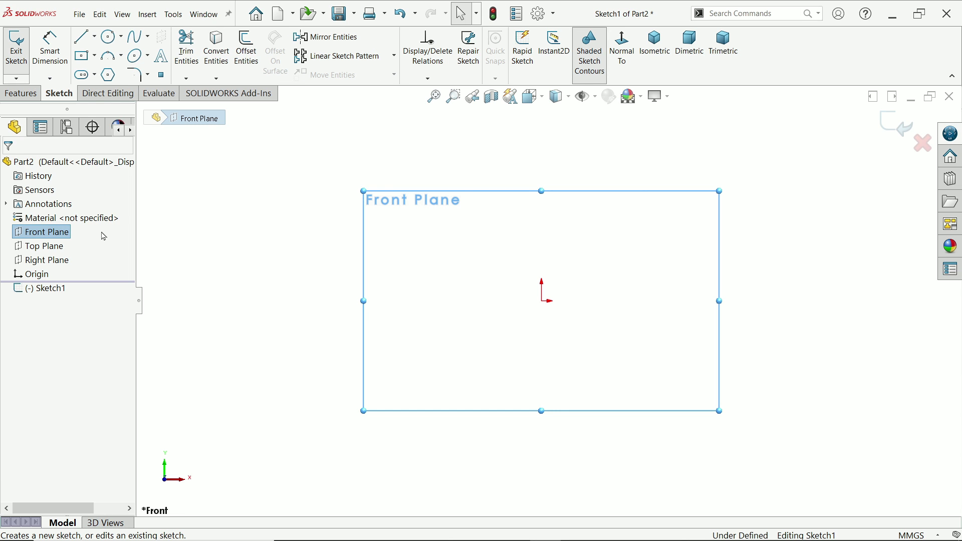
Step: Draw the closed stepped bolt profile with lines, starting and ending at the origin
left_click(83, 42)
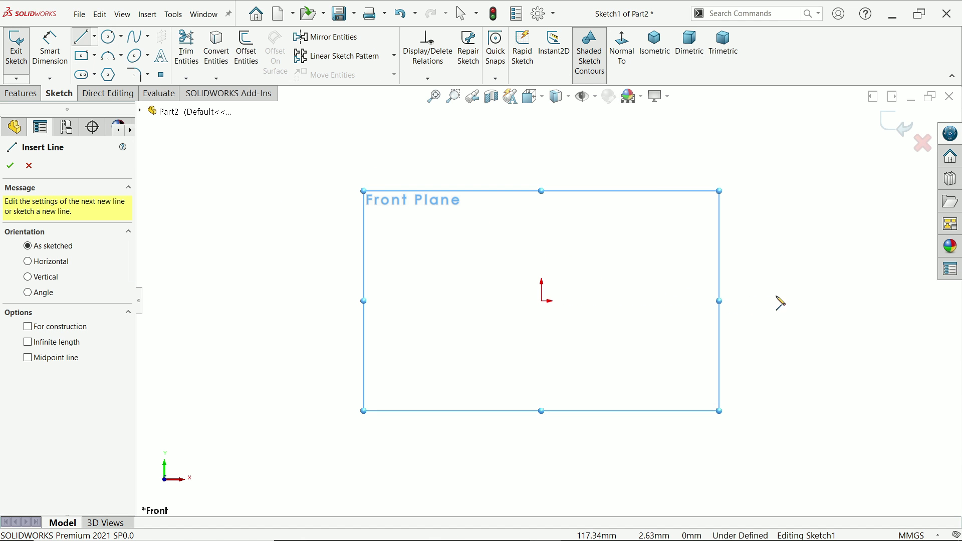
left_click(542, 300)
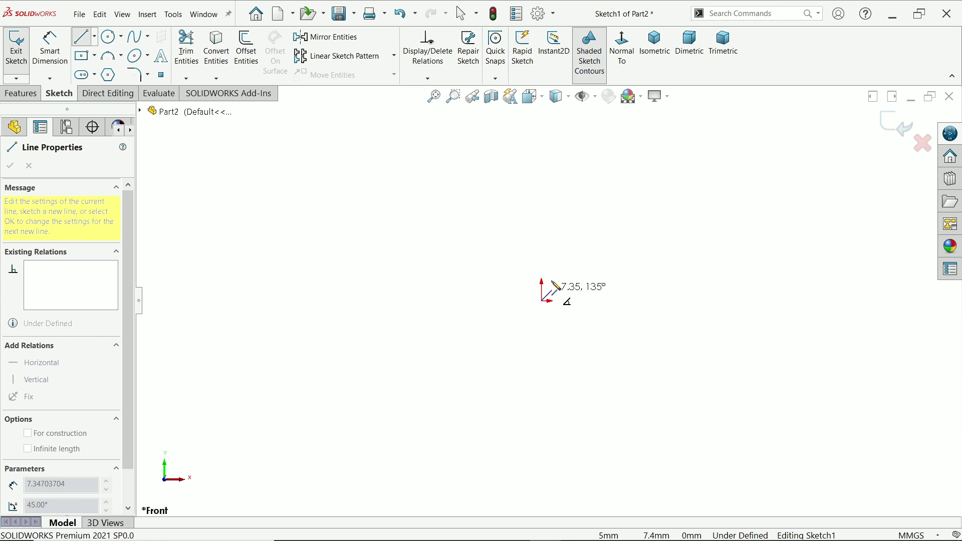
left_click(549, 162)
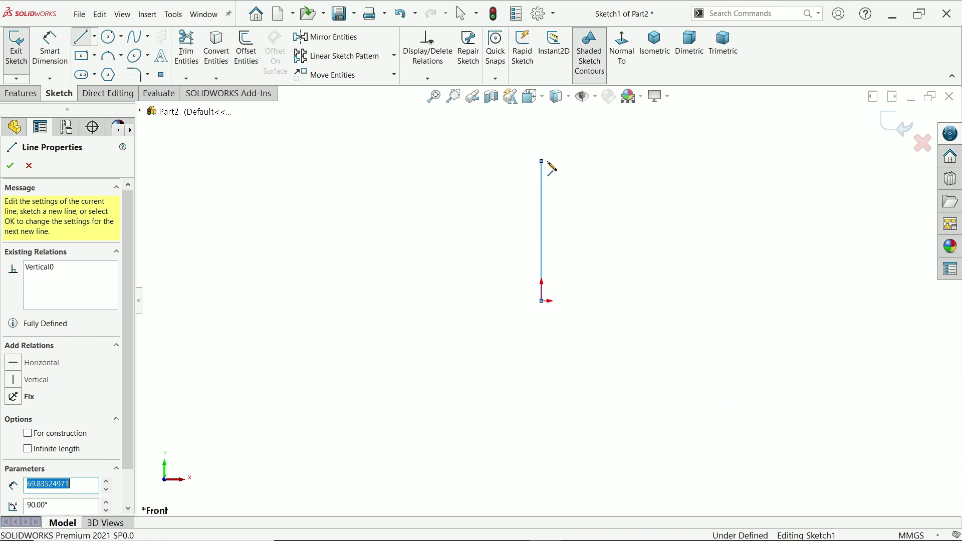
left_click(631, 161)
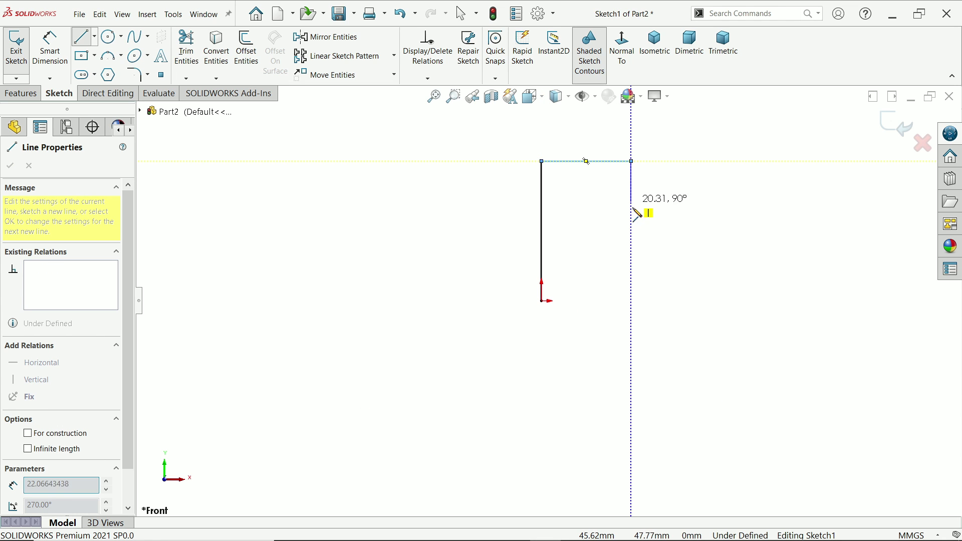
left_click(633, 238)
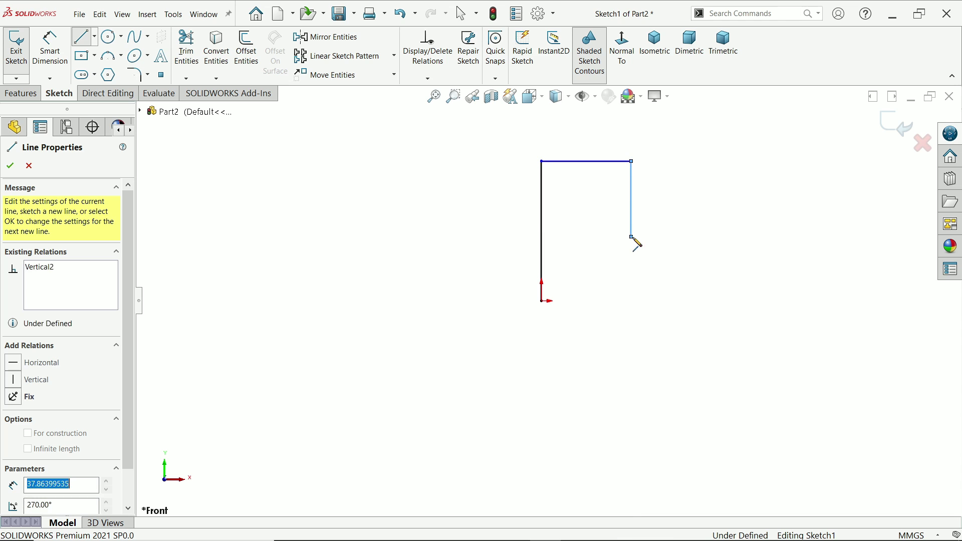
left_click(684, 238)
left_click(683, 187)
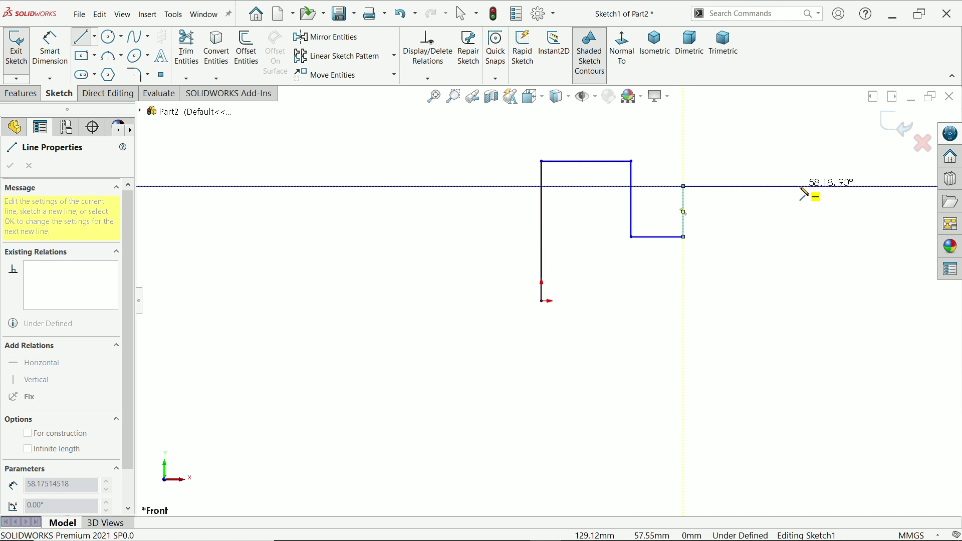
left_click(799, 187)
left_click(800, 244)
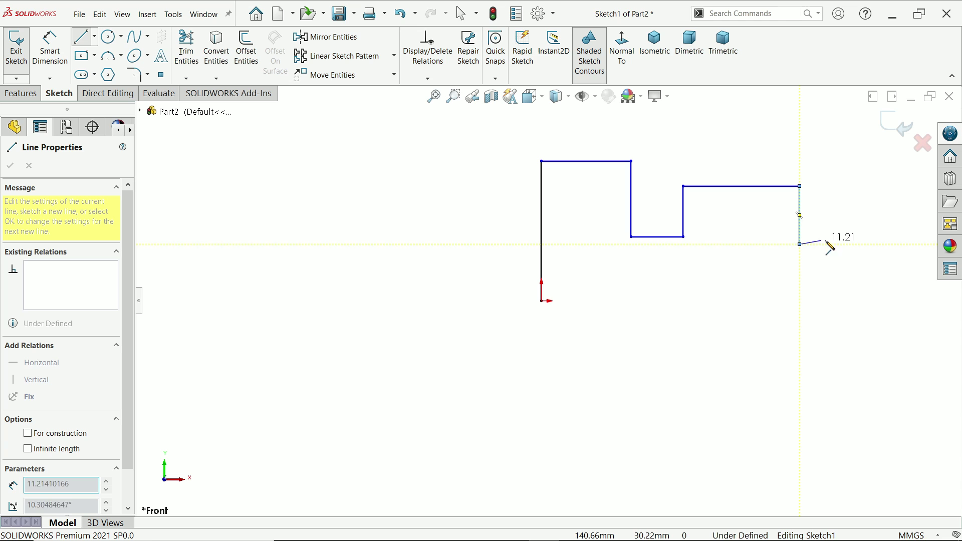
left_click(859, 244)
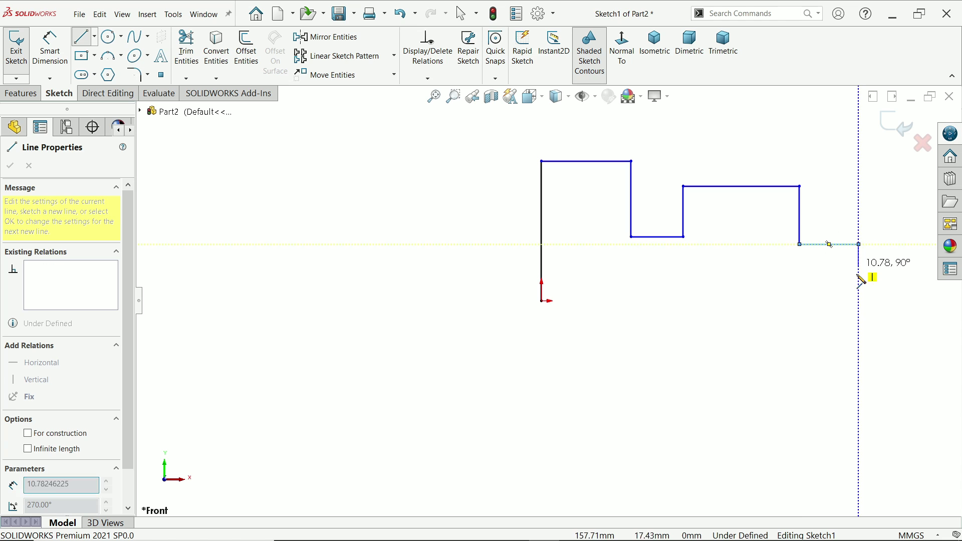
left_click(859, 301)
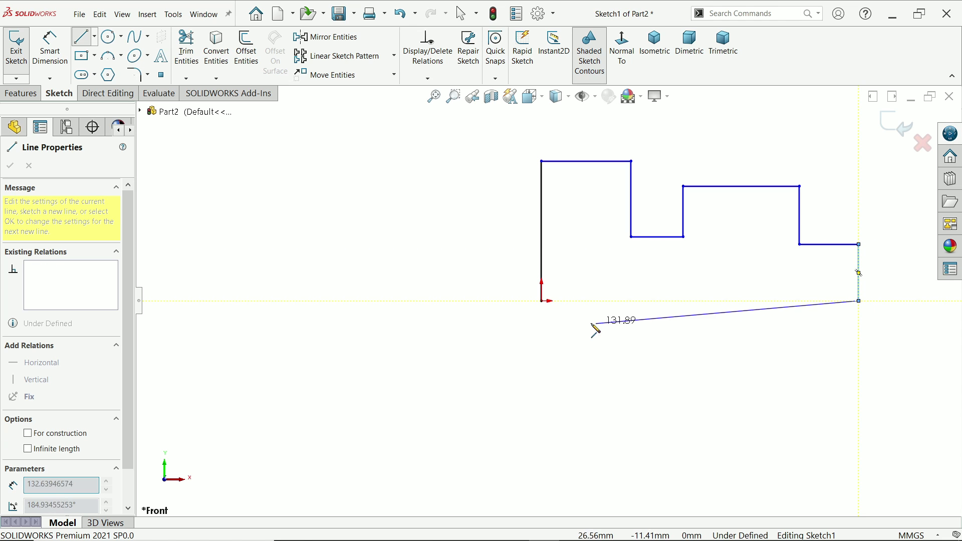
left_click(541, 300)
right_click(402, 205)
Step: Make the neck edge and lower right horizontal edge collinear
left_click(428, 254)
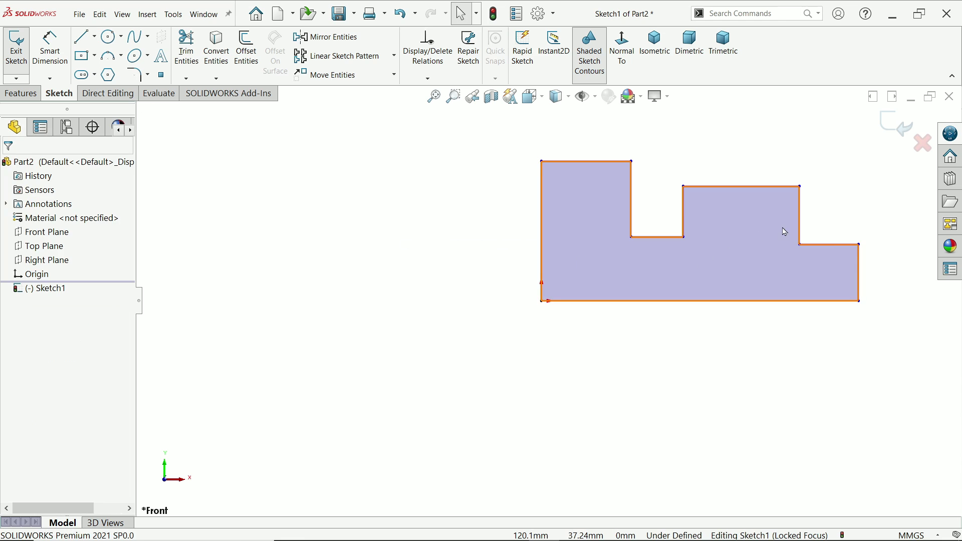
scroll(784, 232, "down", 3)
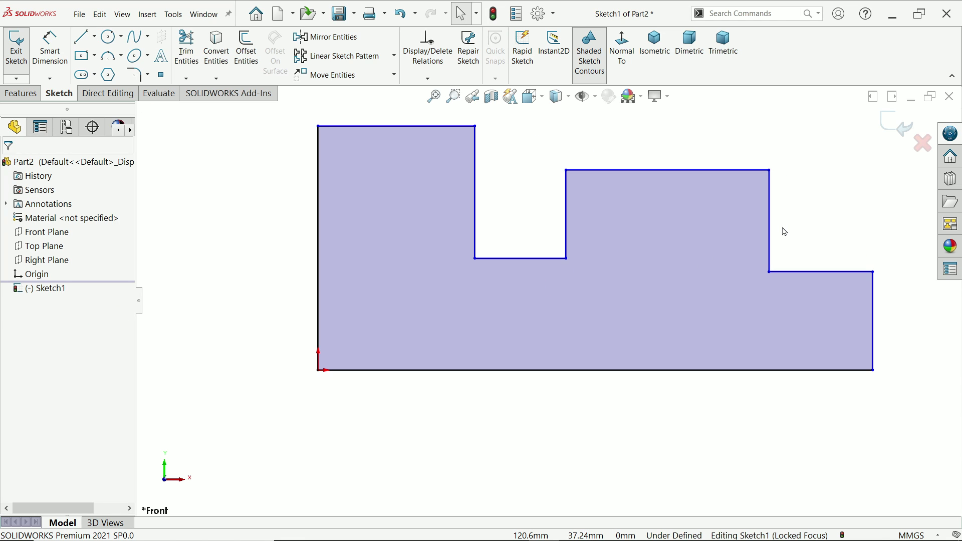
left_click(812, 275)
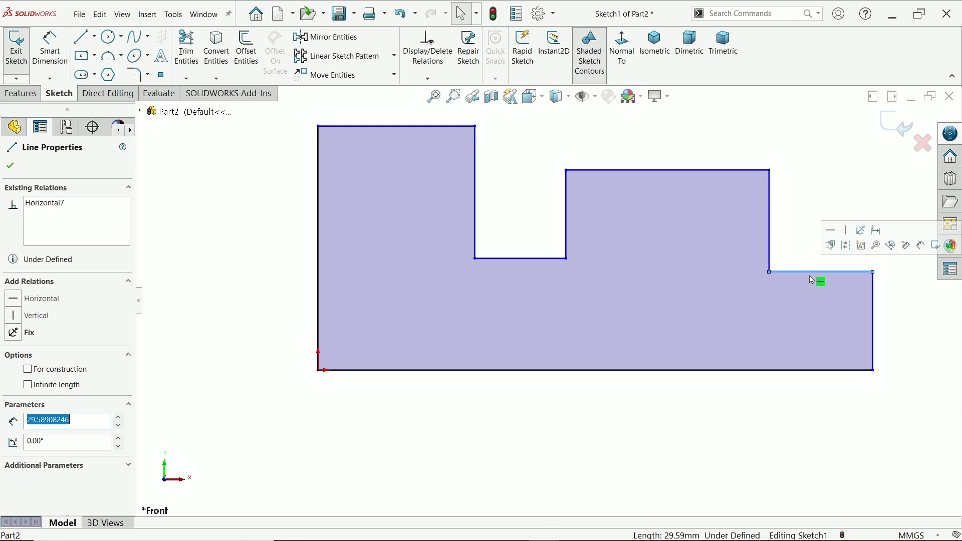
left_click(536, 259, "ctrl")
left_click(596, 214)
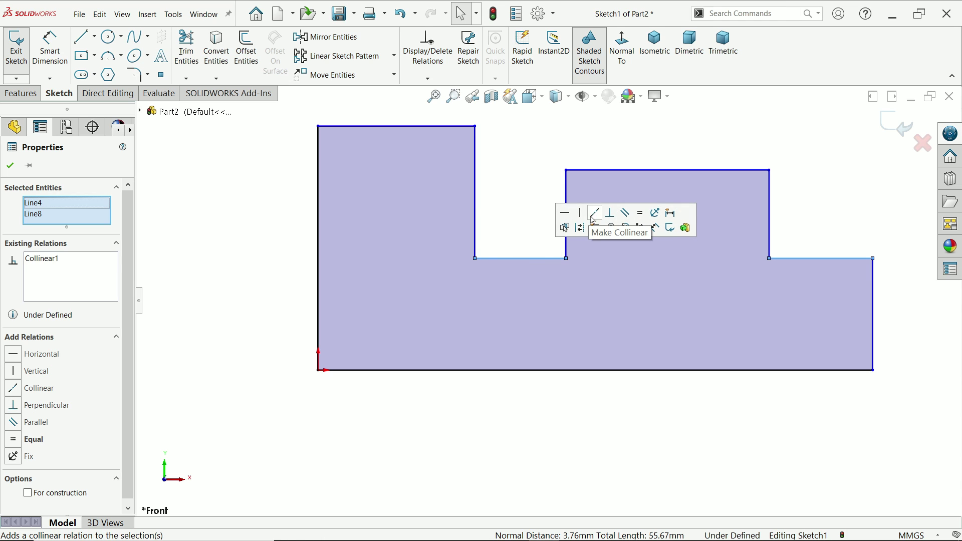
Step: Dimension the head height to 25 mm and the right end height to 10 mm
left_click(51, 48)
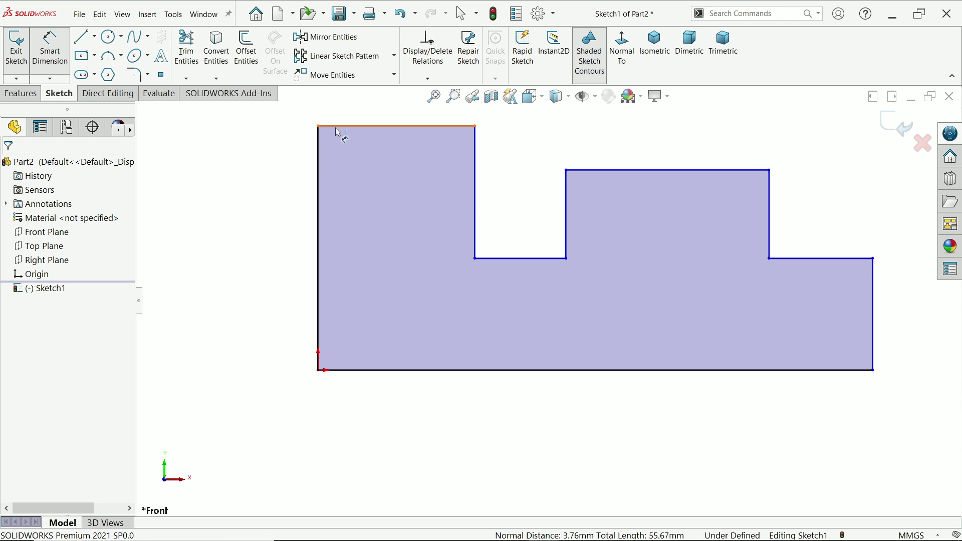
left_click(399, 128)
left_click(392, 371)
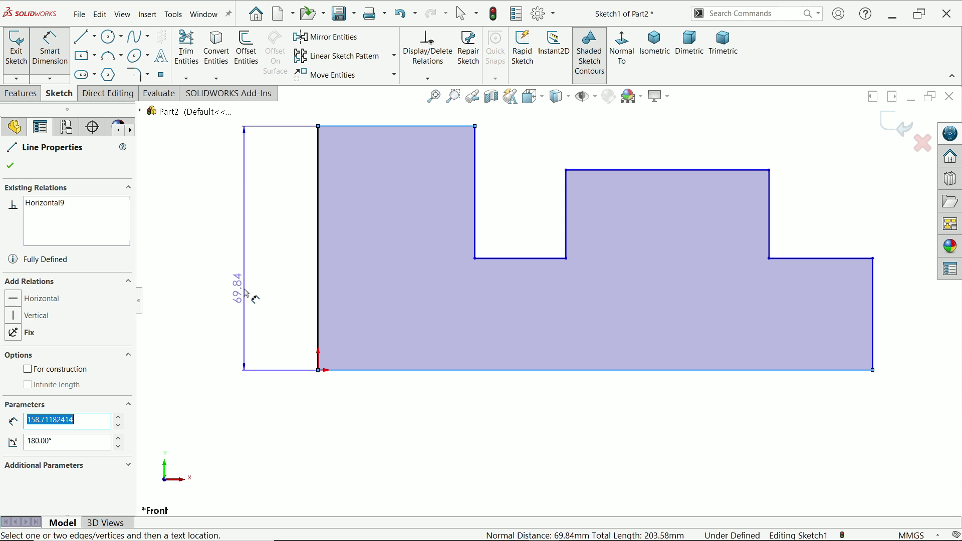
left_click(247, 293)
type("2")
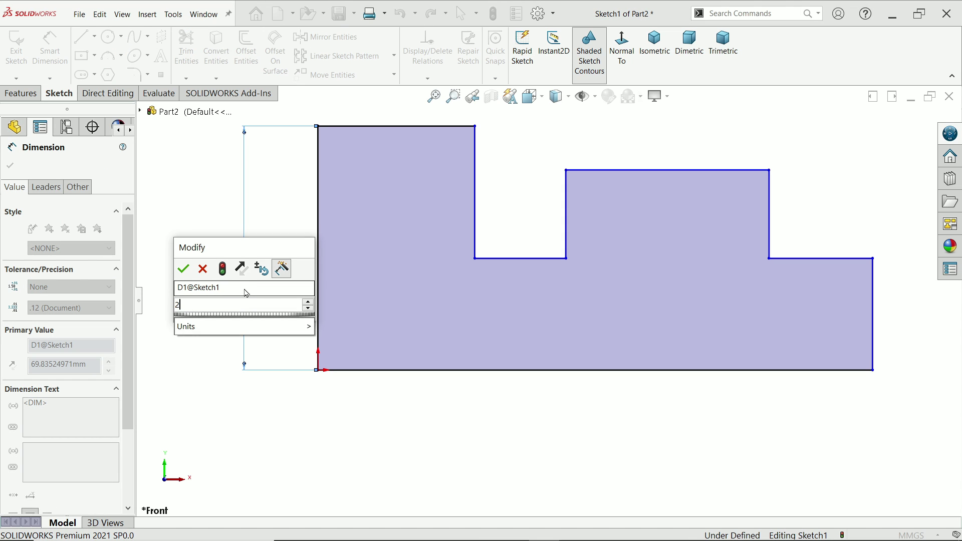
type("5")
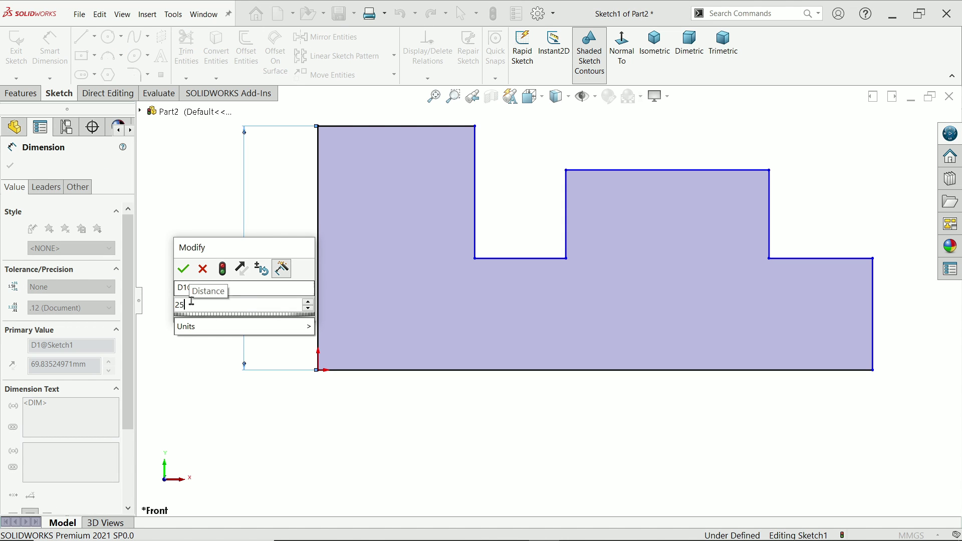
left_click(184, 270)
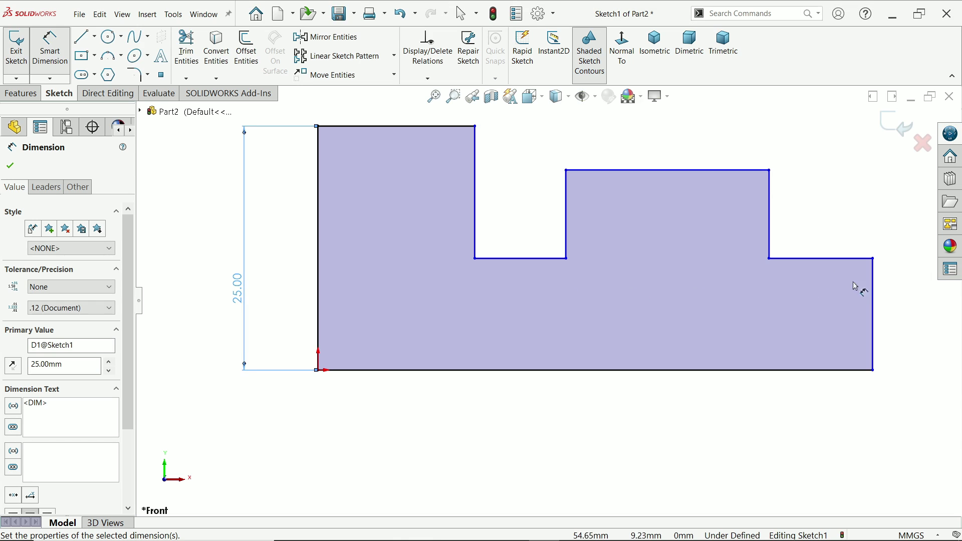
left_click(874, 303)
left_click(904, 305)
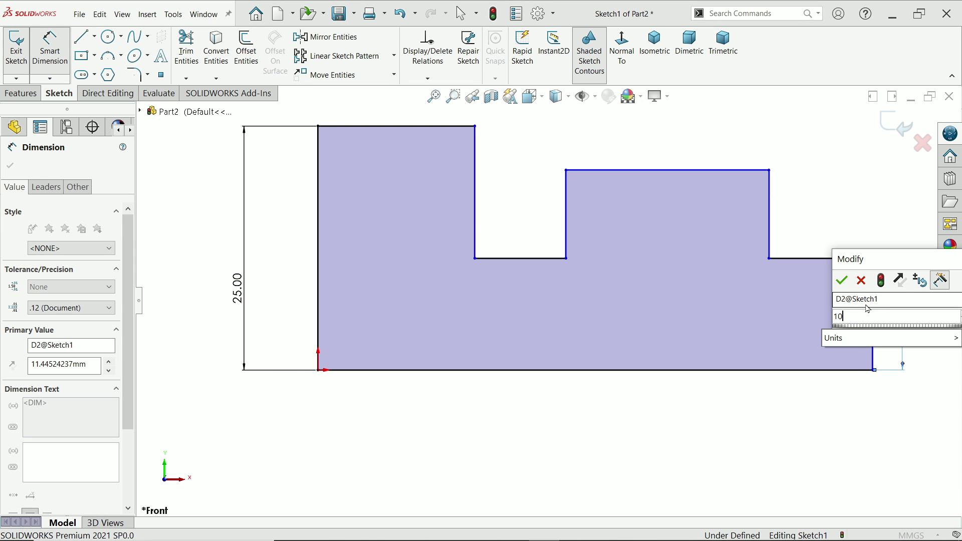
left_click(840, 279)
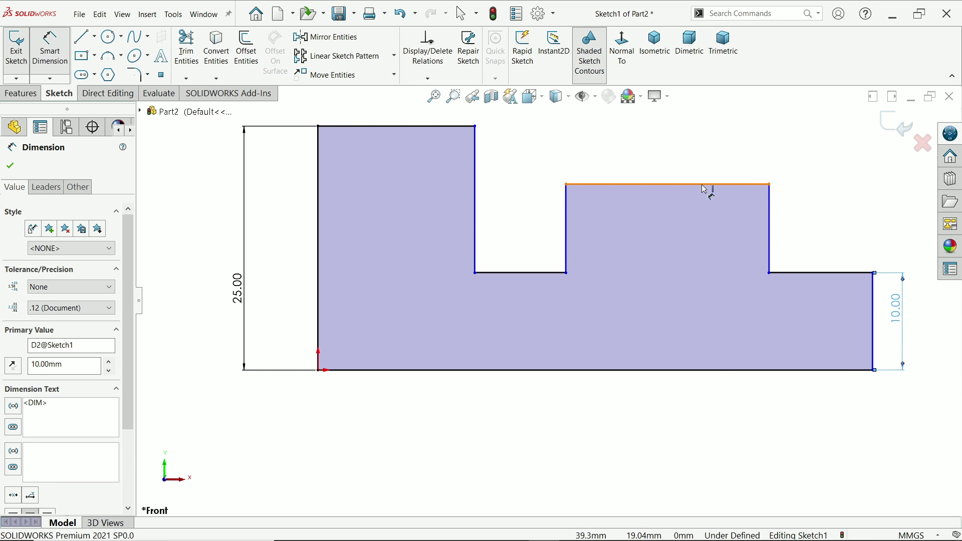
Step: Set the middle step height to 20 mm and pick the edge for the length dimension
left_click(703, 185)
left_click(703, 378)
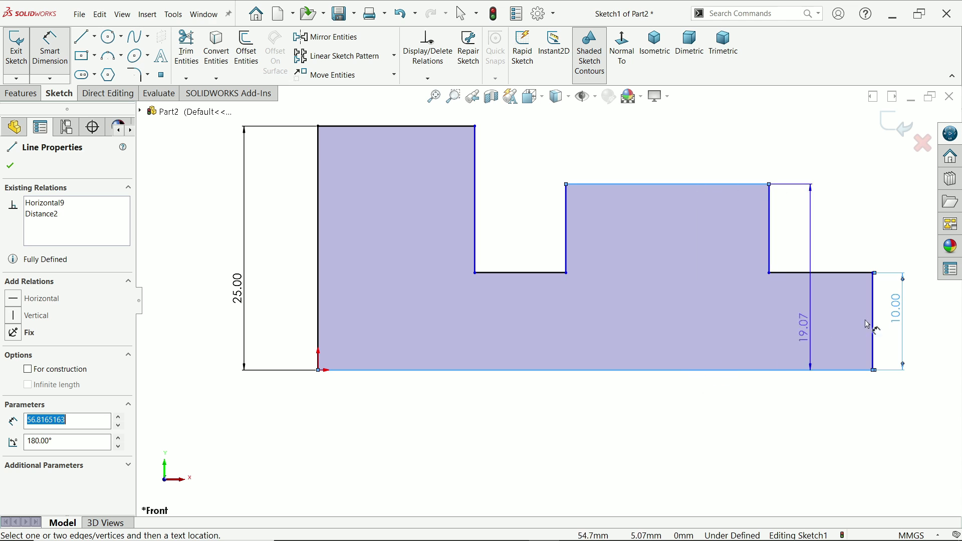
left_click(924, 310)
type("20")
key("Return")
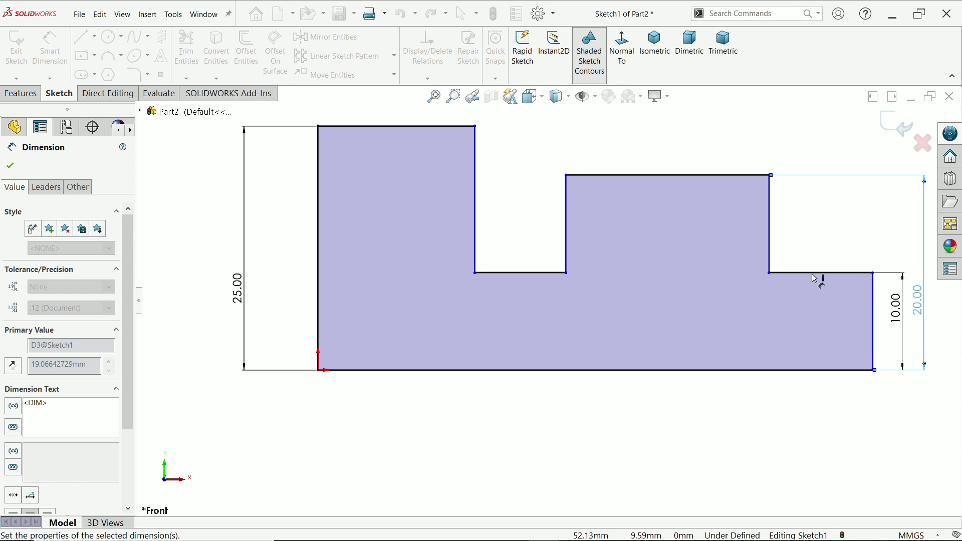
scroll(676, 279, "up", 2)
left_click(775, 316)
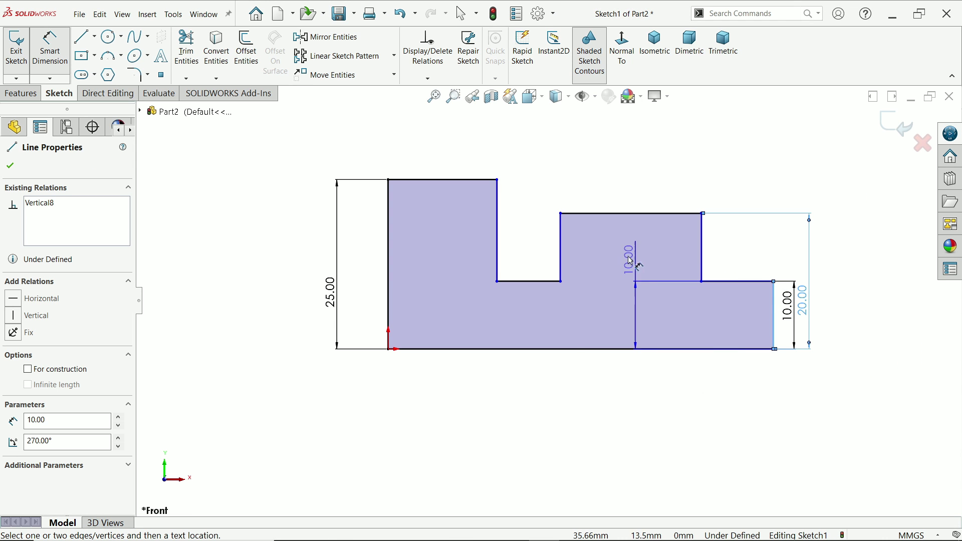
Step: Place the 50 mm length dimension and drag the misplaced step edge back into place
left_click(653, 155)
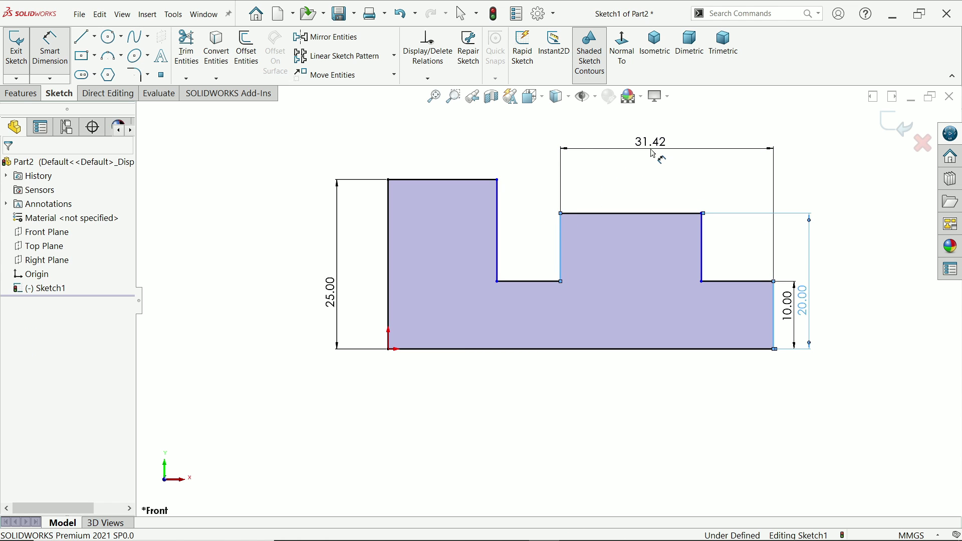
key("Return")
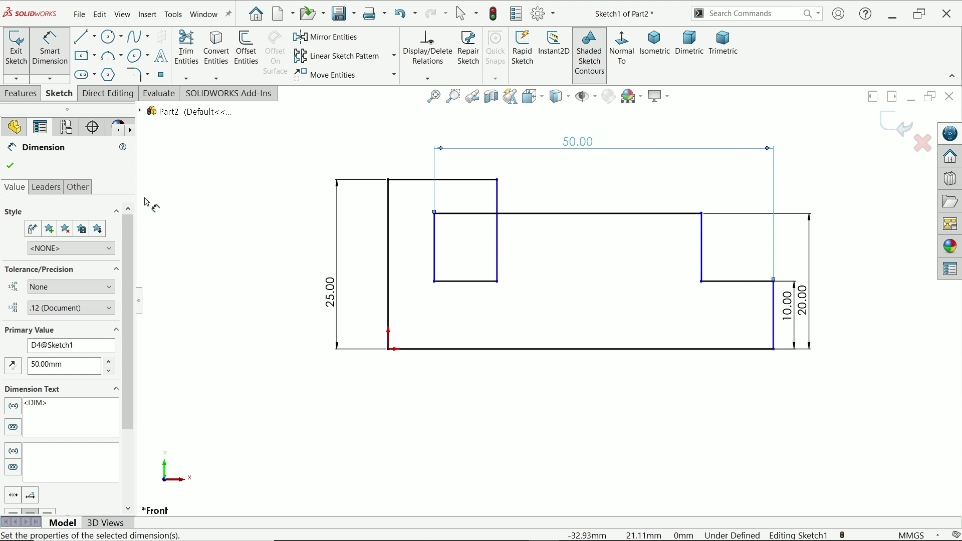
left_click(10, 166)
left_click_drag(436, 266, 561, 263)
Step: Dimension the left block width to 25 mm and the slot width to 10 mm
left_click(539, 264)
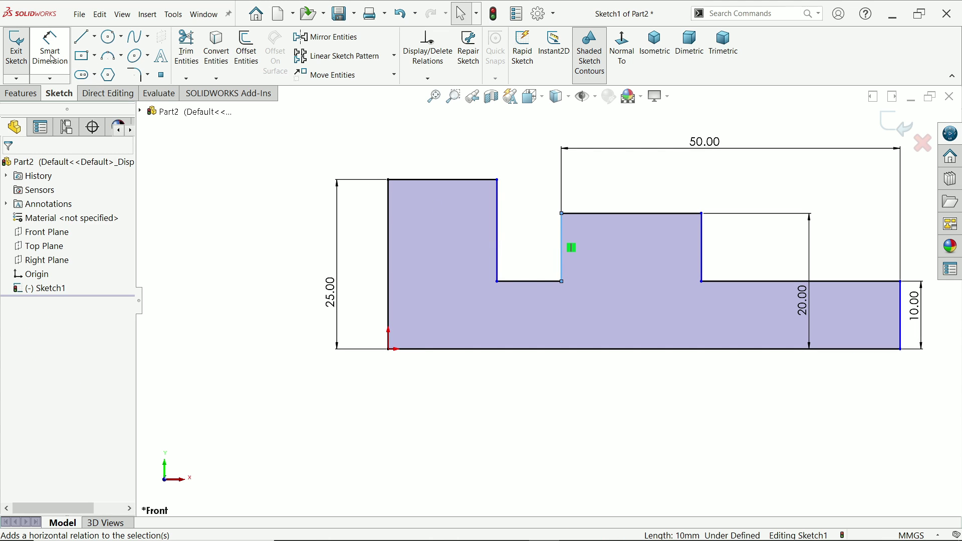
left_click(457, 180)
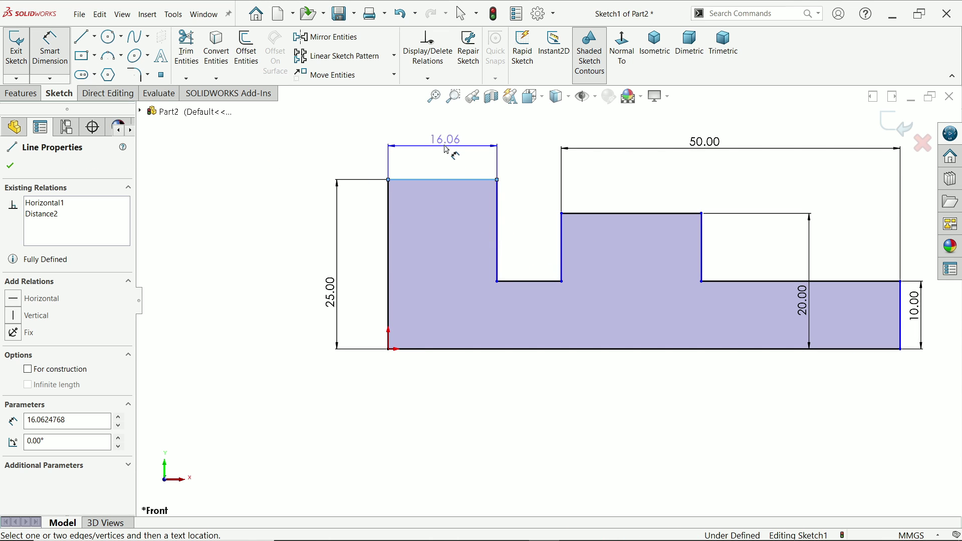
left_click(449, 150)
type("25")
key("Return")
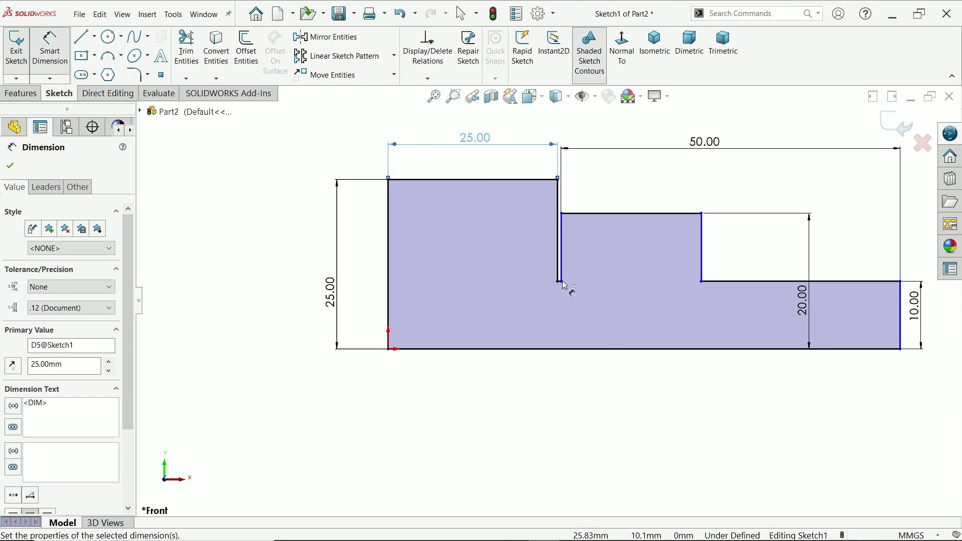
scroll(563, 284, "down", 10)
left_click(535, 285)
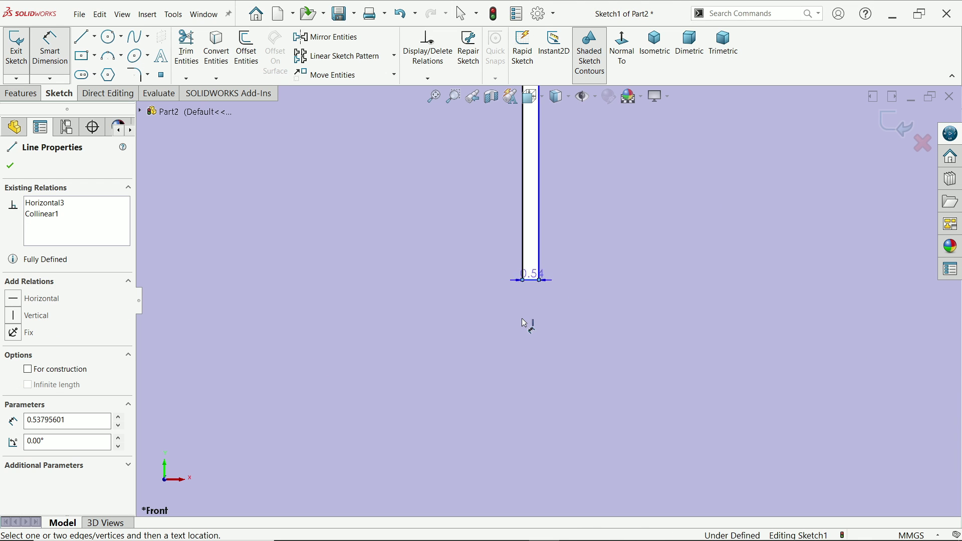
left_click(525, 323)
type("10")
key("Return")
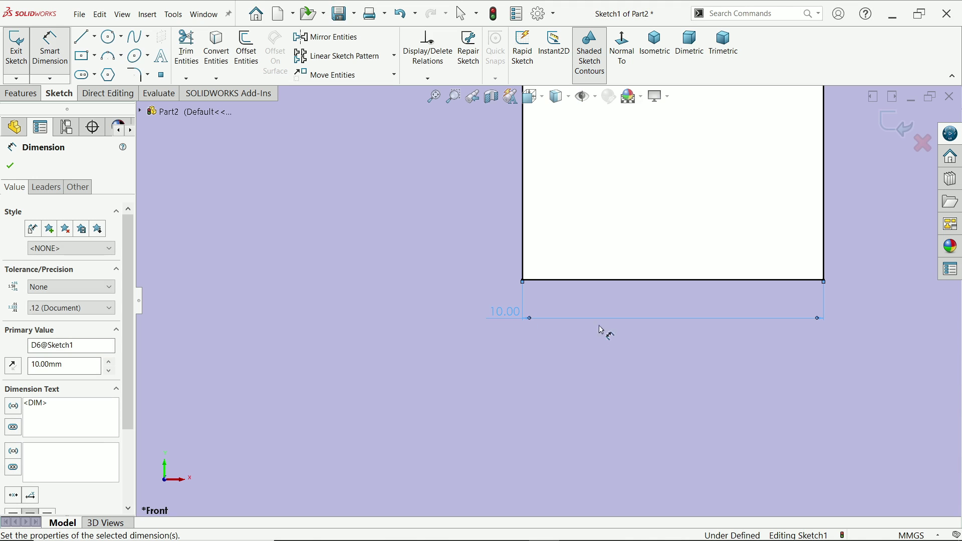
Step: Set the right step length to 25 mm and reposition the 20 mm dimension
scroll(657, 324, "up", 10)
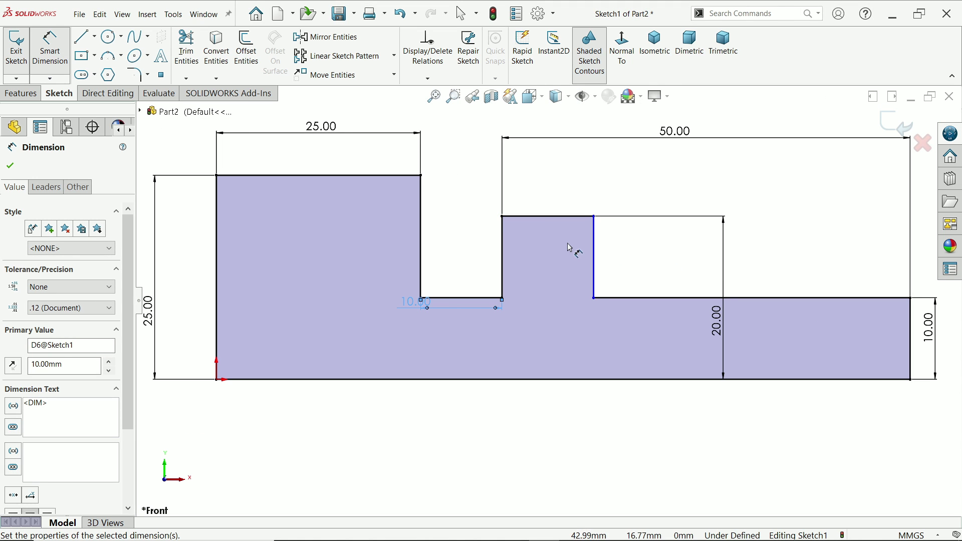
left_click(566, 217)
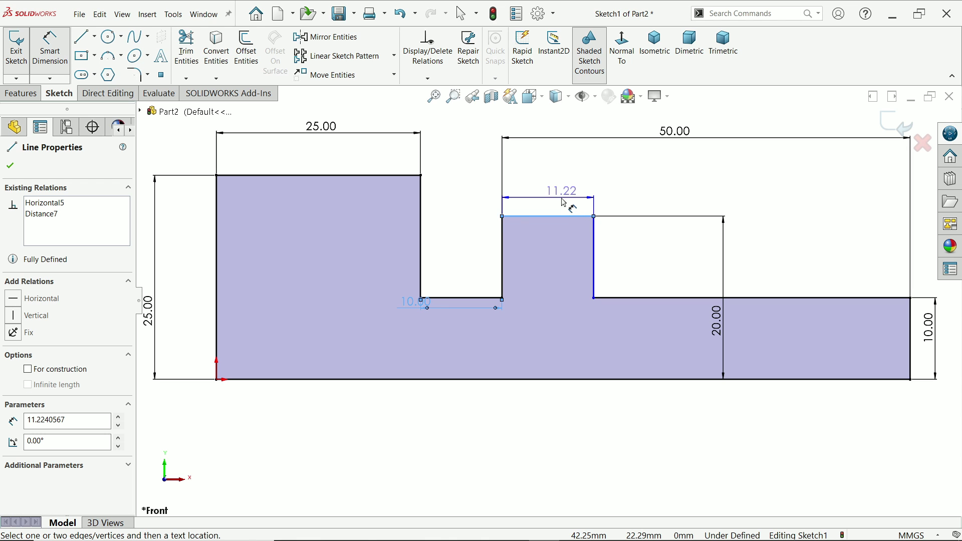
key("Escape")
left_click(910, 308)
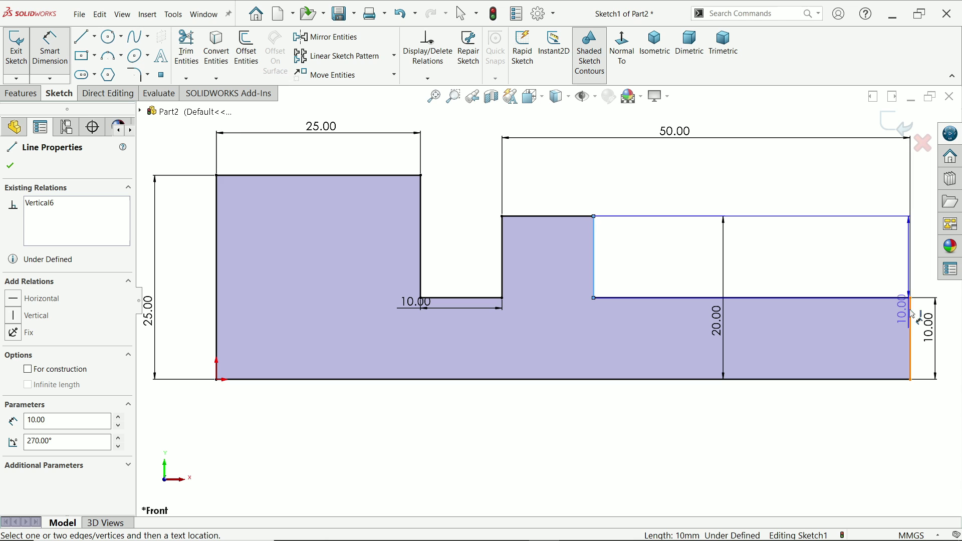
left_click(593, 216)
left_click(758, 187)
type("2")
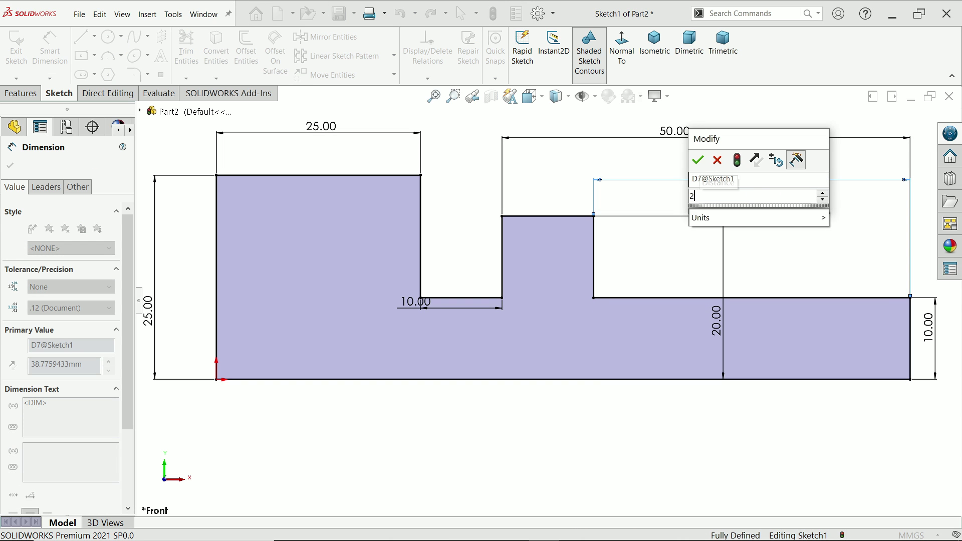
type("5")
key("Return")
key("z")
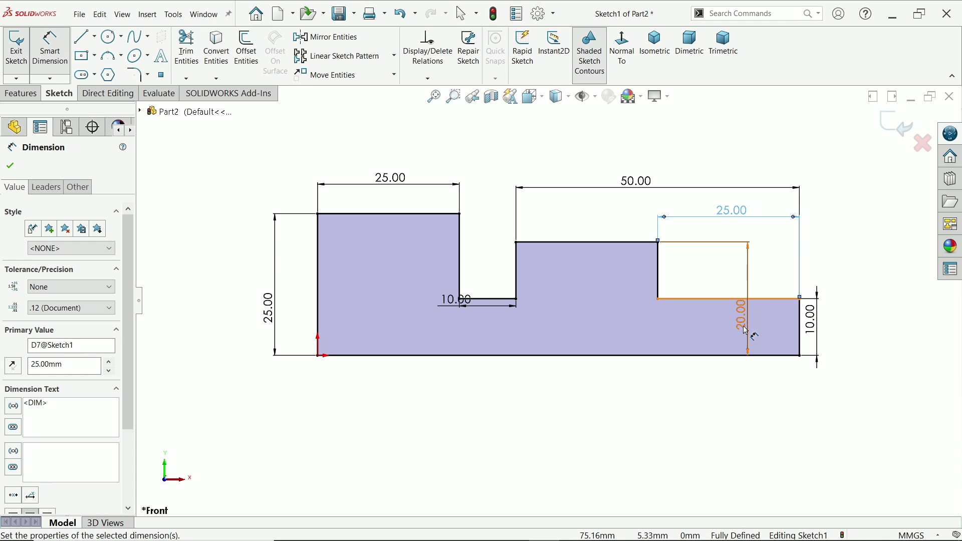
left_click(837, 313)
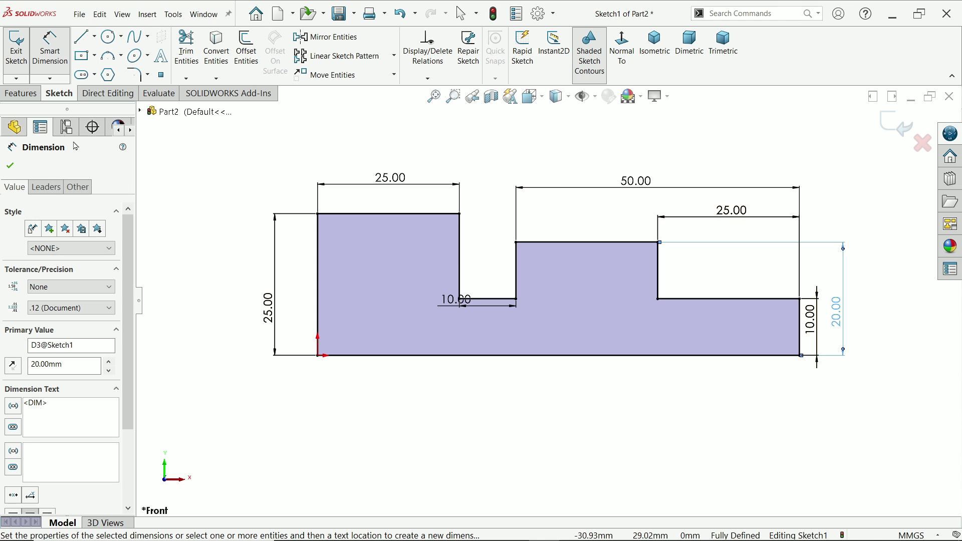
left_click(22, 94)
Step: Revolve the profile a Blind 360° about its bottom line into Revolve1
left_click(61, 48)
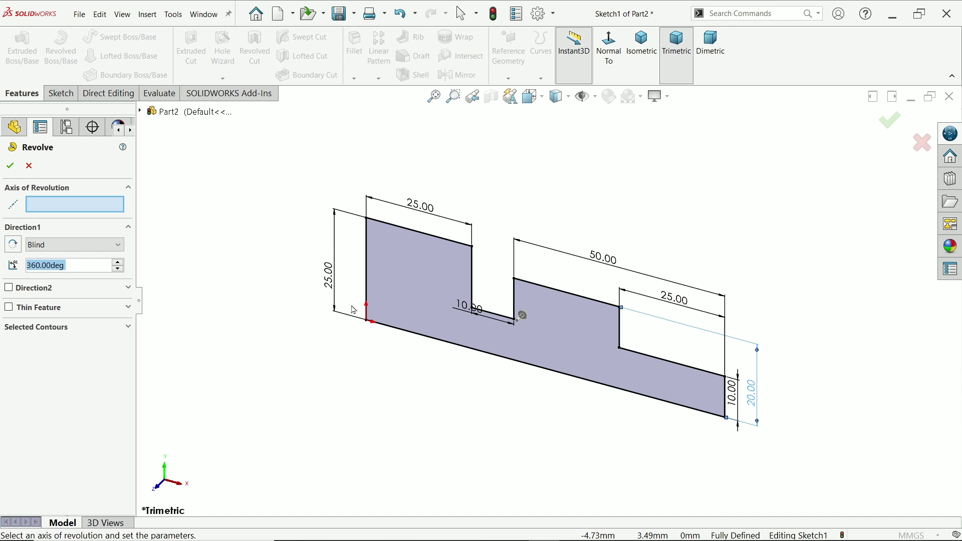
left_click(455, 344)
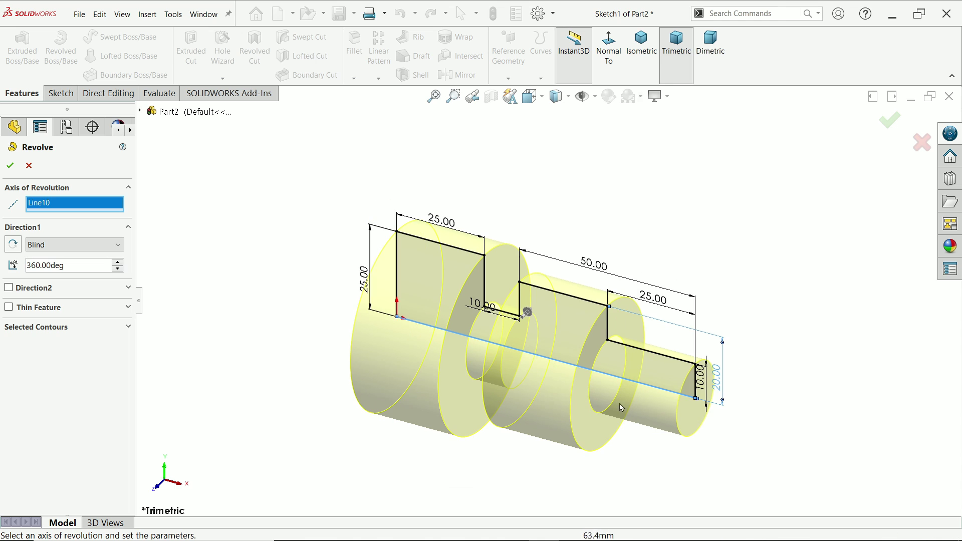
scroll(484, 501, "down", 2)
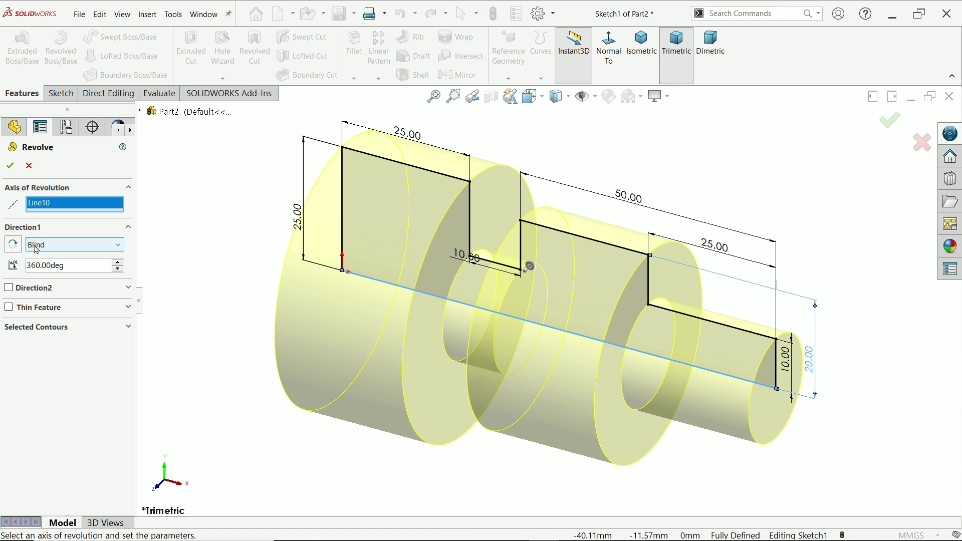
left_click(70, 245)
left_click(60, 256)
double_click(75, 264)
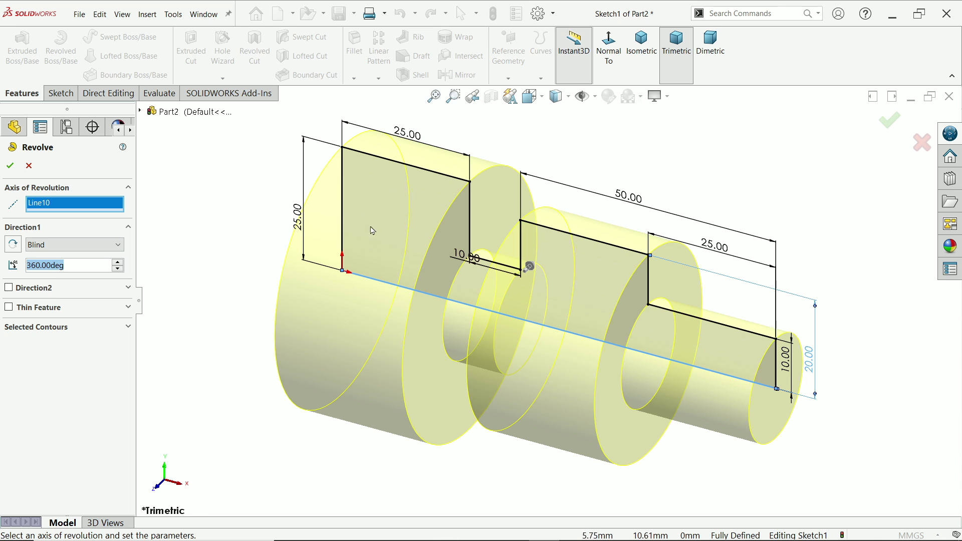
left_click(10, 166)
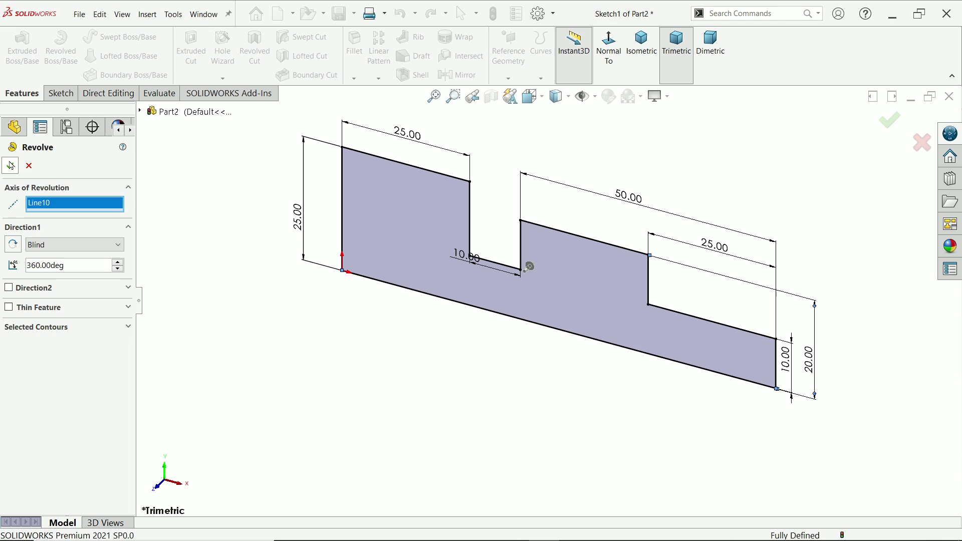
middle_click_drag(223, 222, 260, 225)
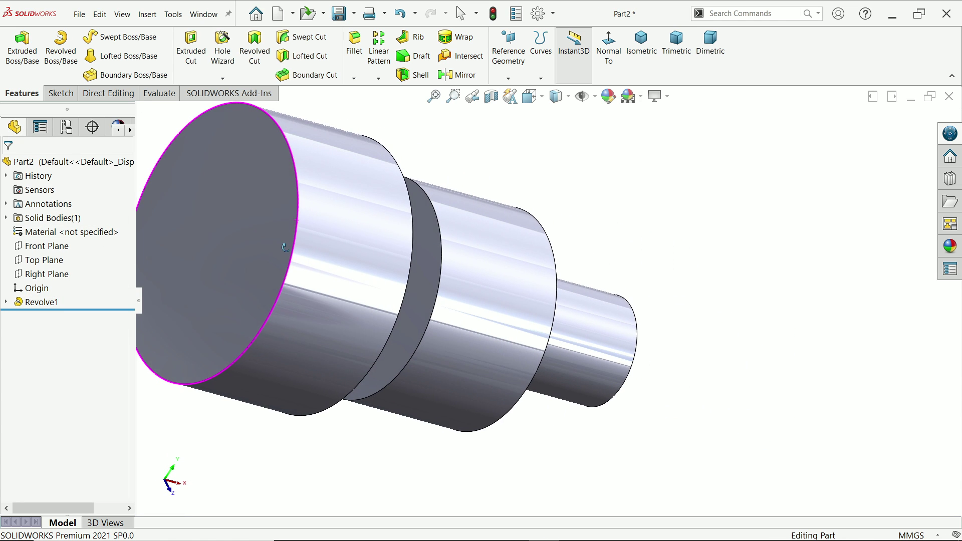
Step: Sketch a hexagon centred on the origin on the head's end face
left_click(259, 223)
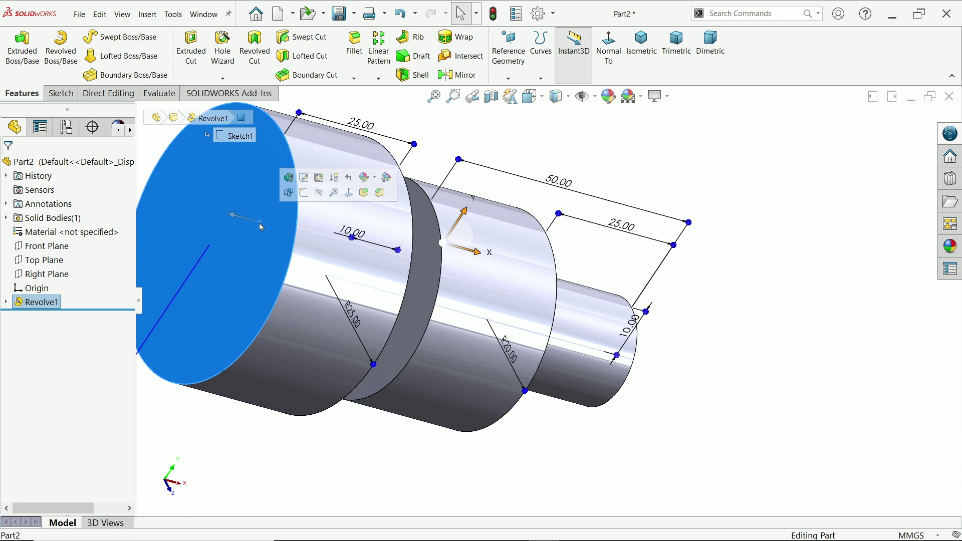
left_click(303, 192)
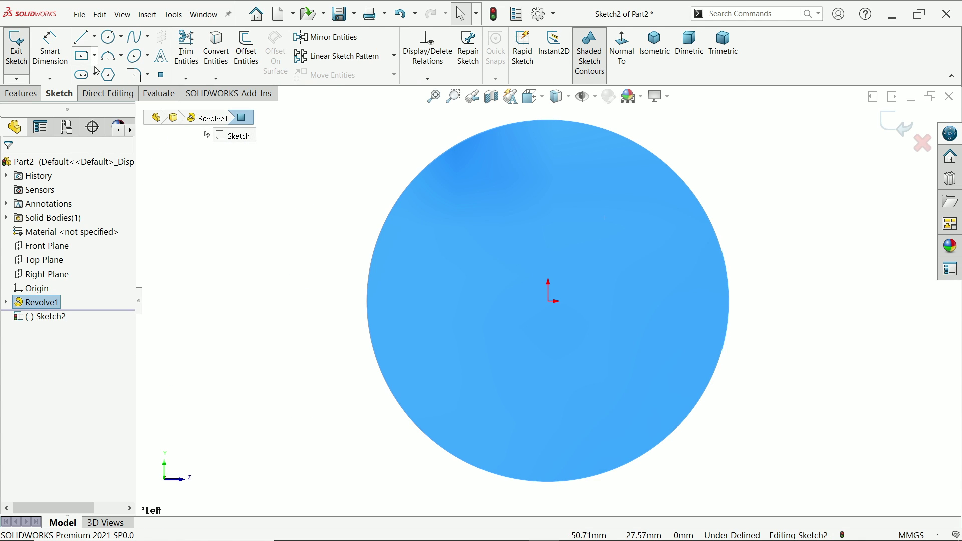
left_click(108, 75)
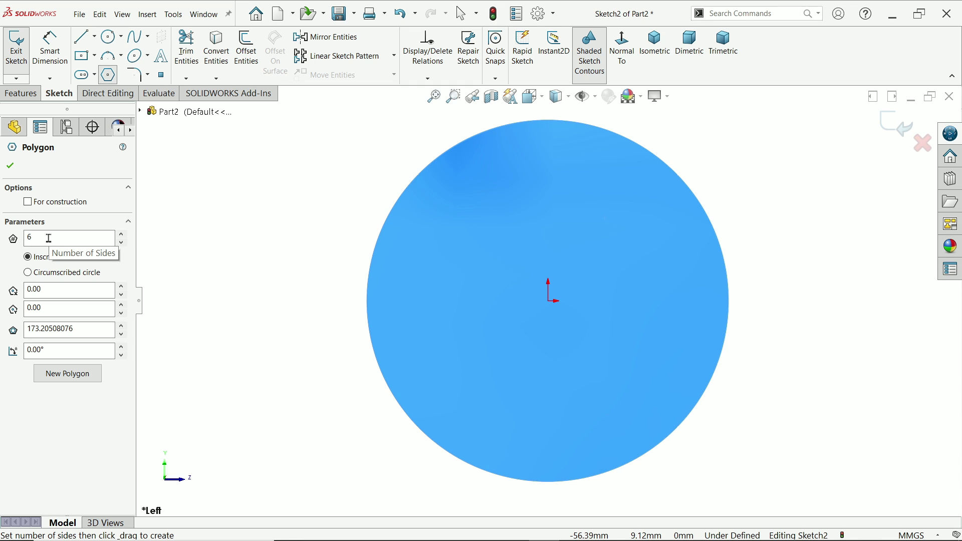
left_click(551, 302)
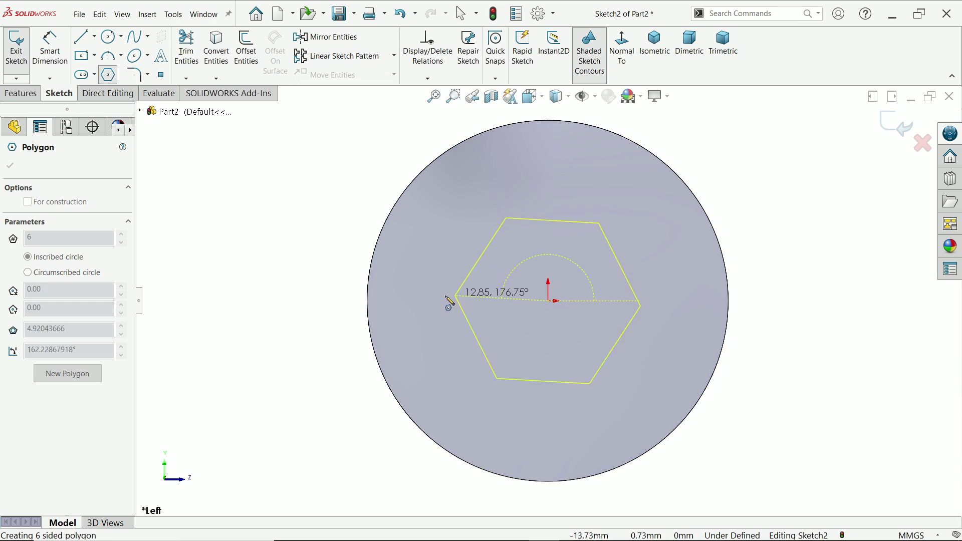
left_click(405, 301)
right_click(274, 222)
left_click(303, 227)
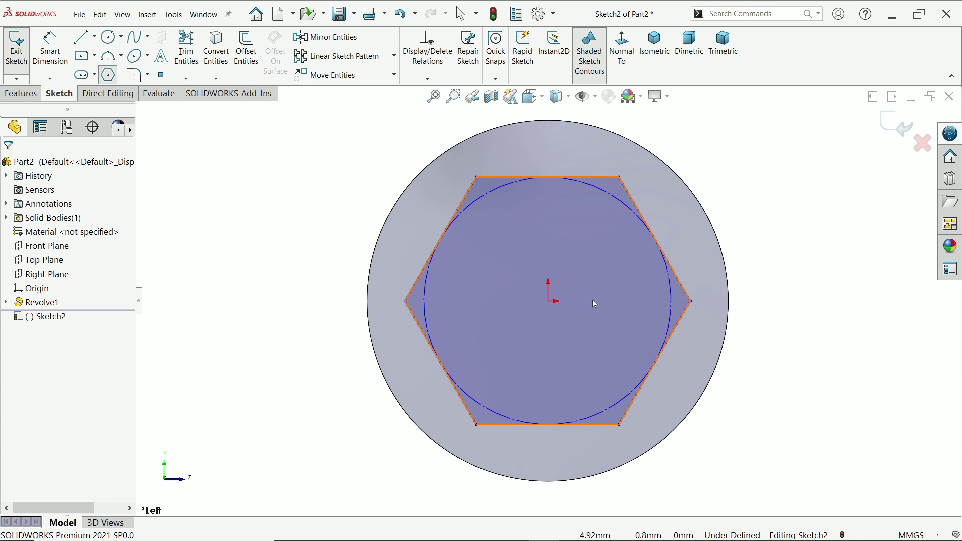
Step: Level the hexagon and dimension it 30 mm across its corners
left_click(549, 302)
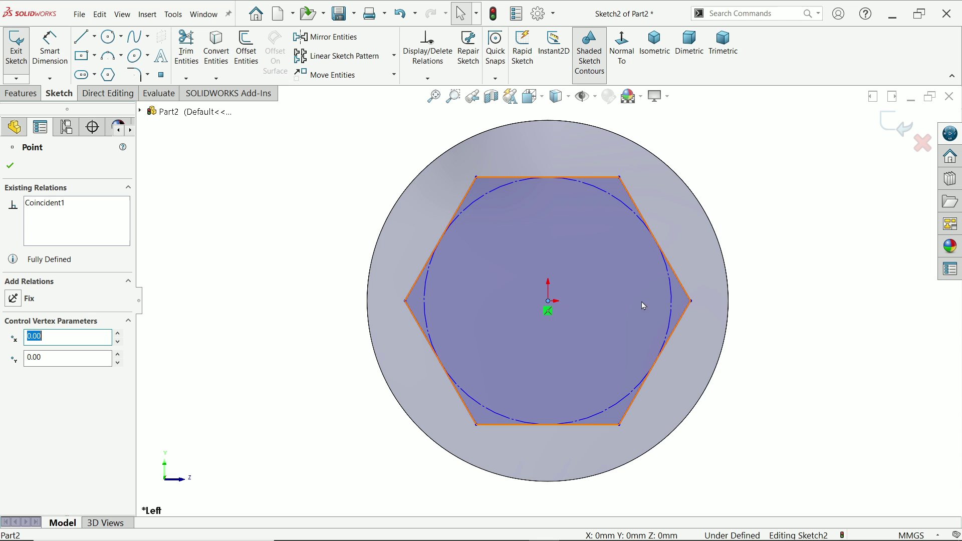
left_click(692, 302, "ctrl")
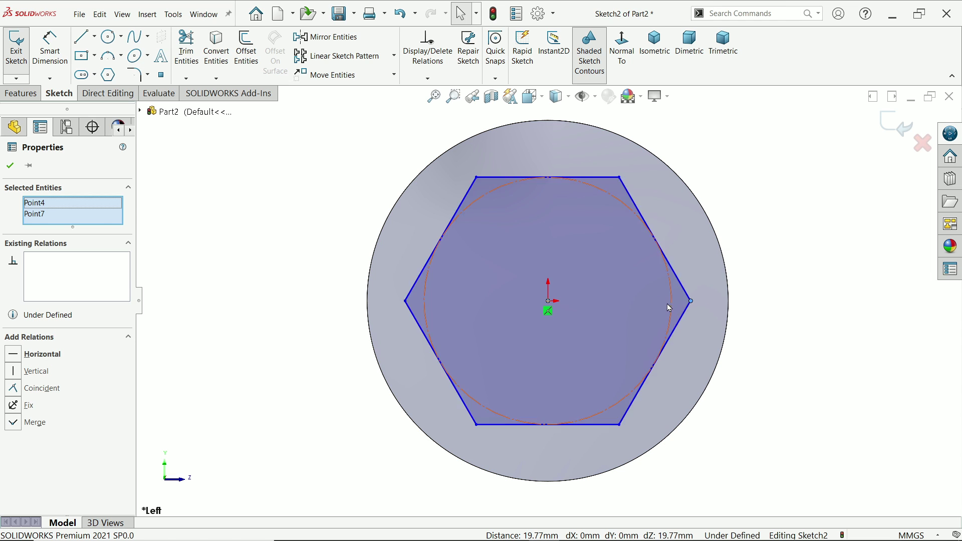
left_click(50, 48)
left_click(406, 301)
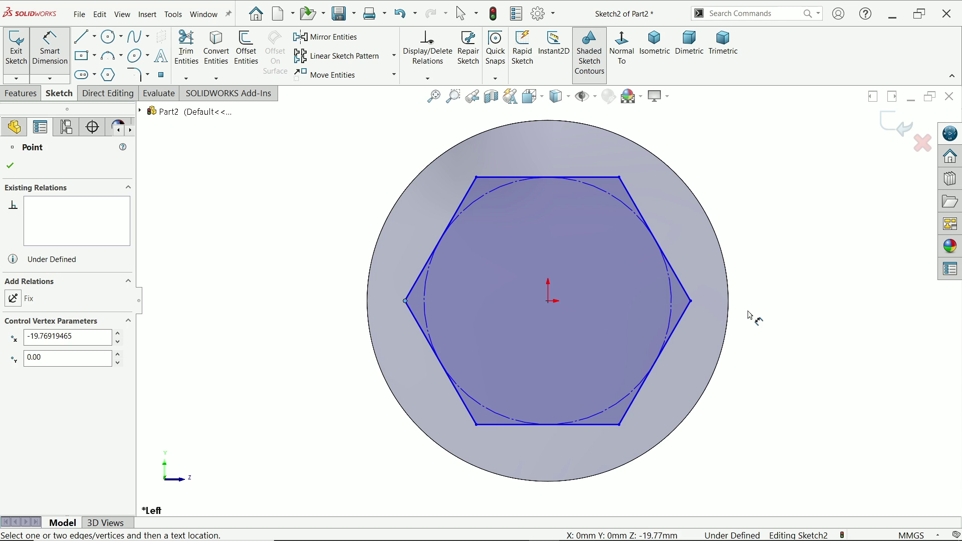
left_click(681, 284)
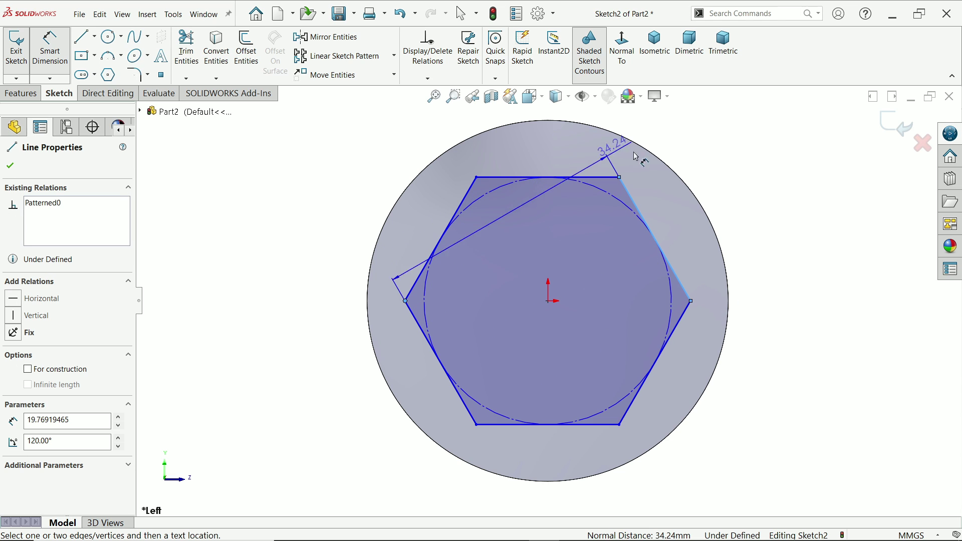
key("Escape")
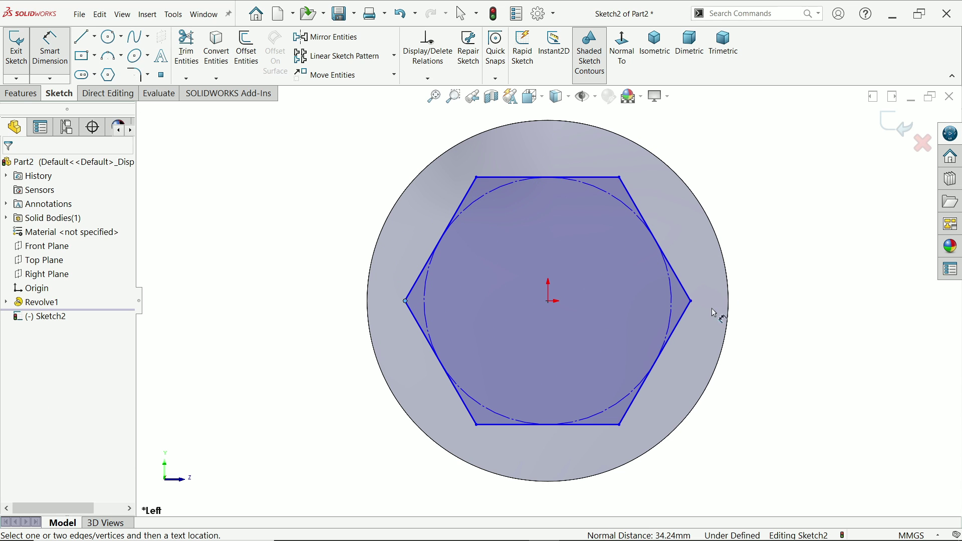
left_click(692, 301)
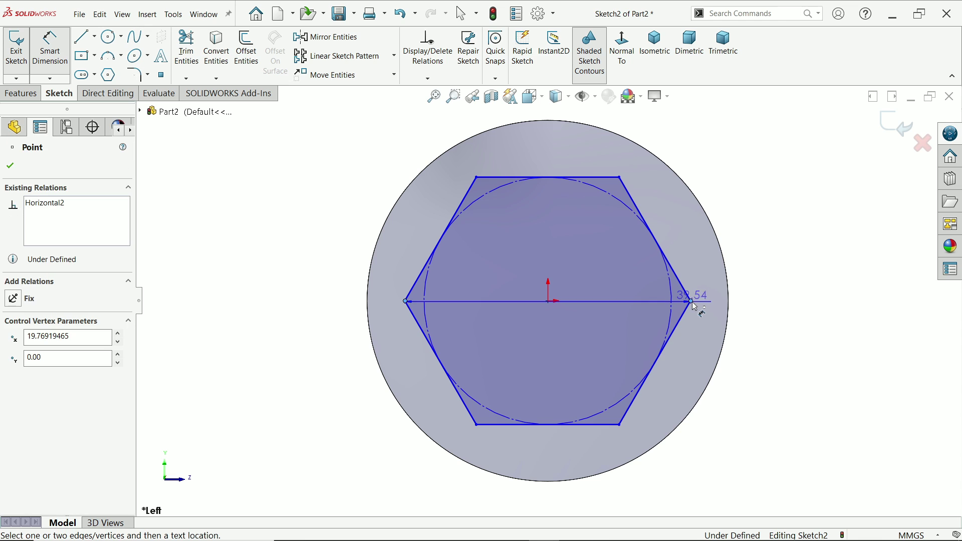
left_click(406, 301)
left_click(538, 150)
type("30")
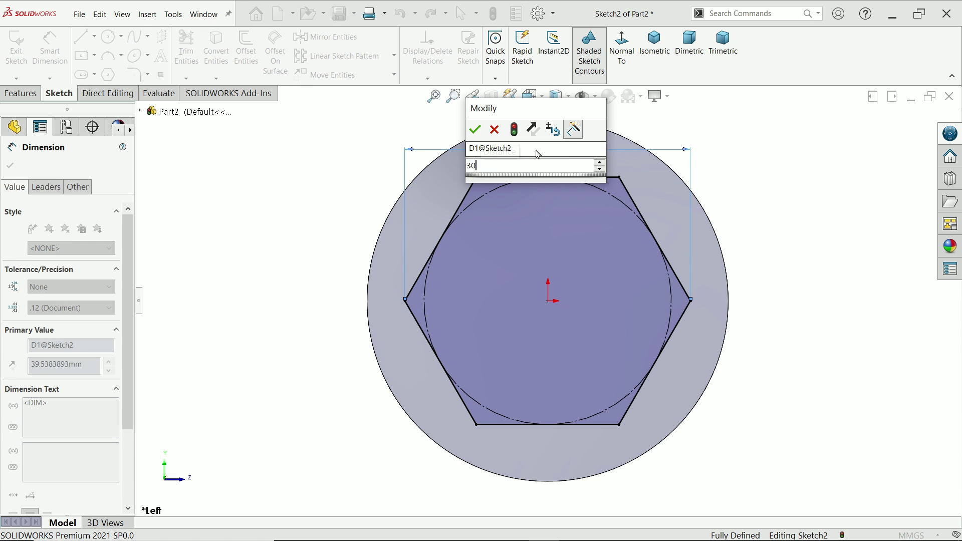
key("Return")
left_click(21, 93)
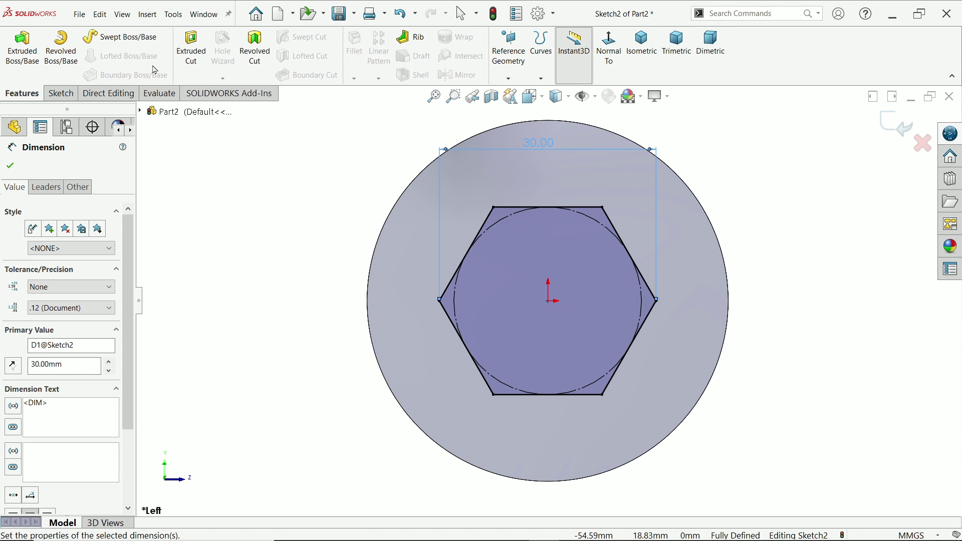
Step: Cut the hexagon 12 mm deep with a Blind Extruded Cut, then reposition the view
left_click(190, 48)
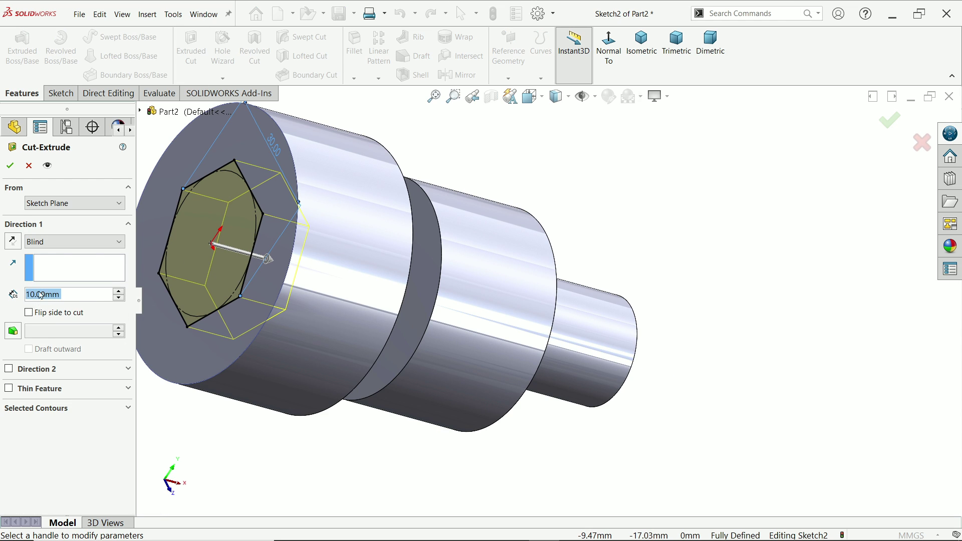
left_click(47, 243)
left_click(53, 253)
left_click(66, 293)
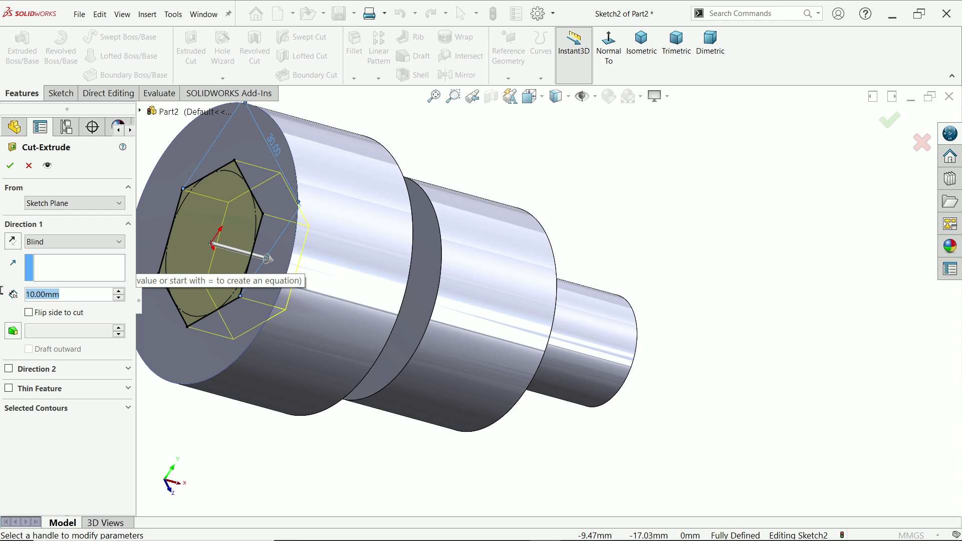
type("12")
key("Return")
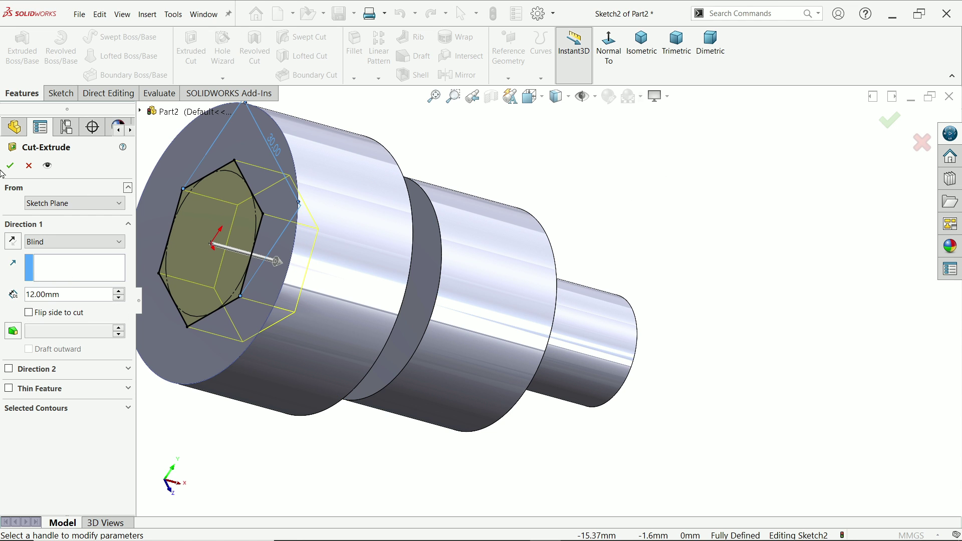
left_click(10, 166)
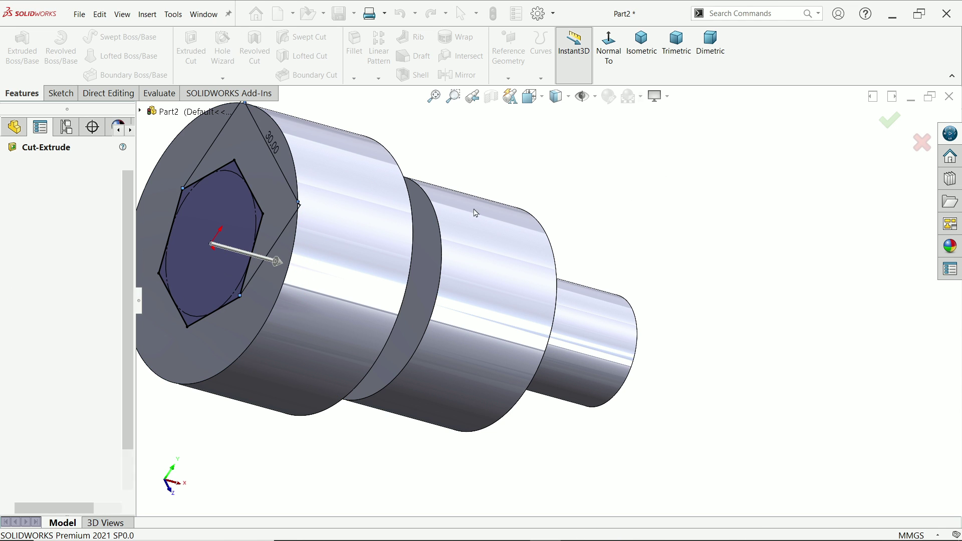
left_click(700, 208)
middle_click_drag(702, 233, 616, 232)
middle_click_drag(209, 254, 278, 265, "ctrl")
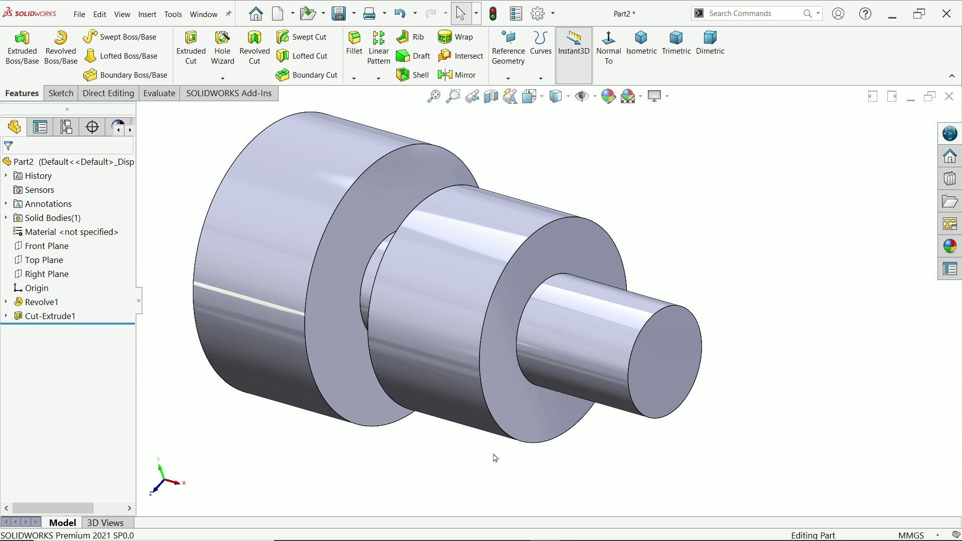
Step: Zoom in on the reference drawing to read the M40x3.0 and M20x2.0 thread callouts
key("alt+Tab")
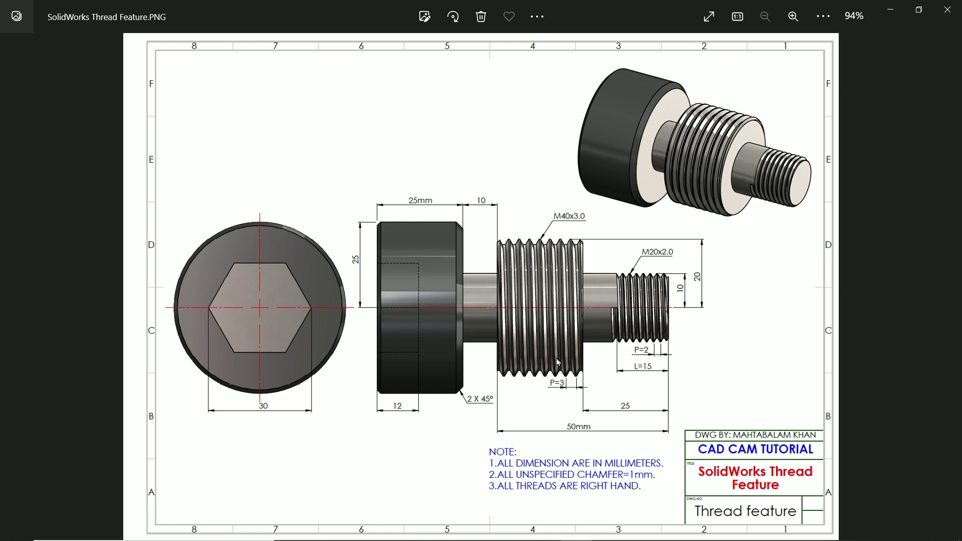
scroll(555, 337, "up", 3)
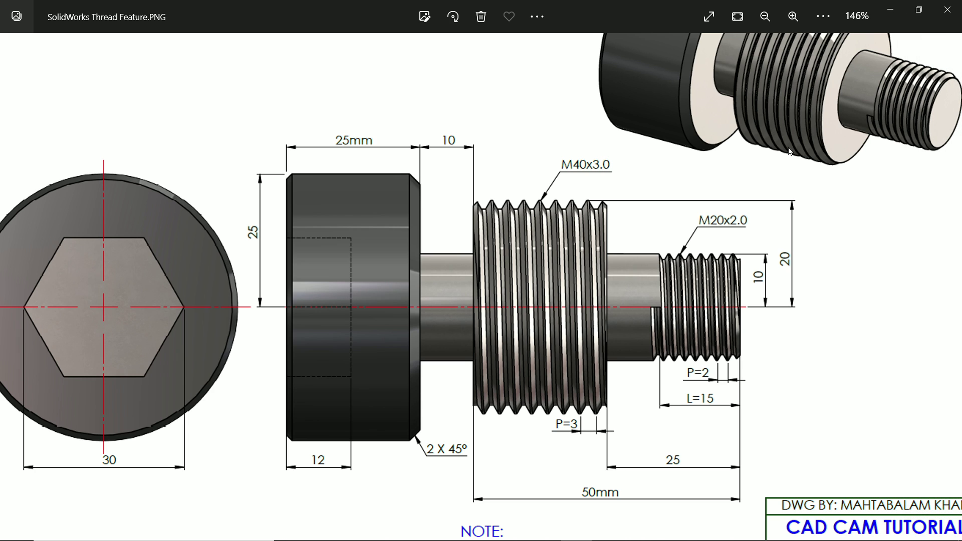
scroll(890, 45, "down", 3)
Step: Chamfer the small shaft end, middle cylinder and head front edge at 1 mm × 45°
left_click(890, 9)
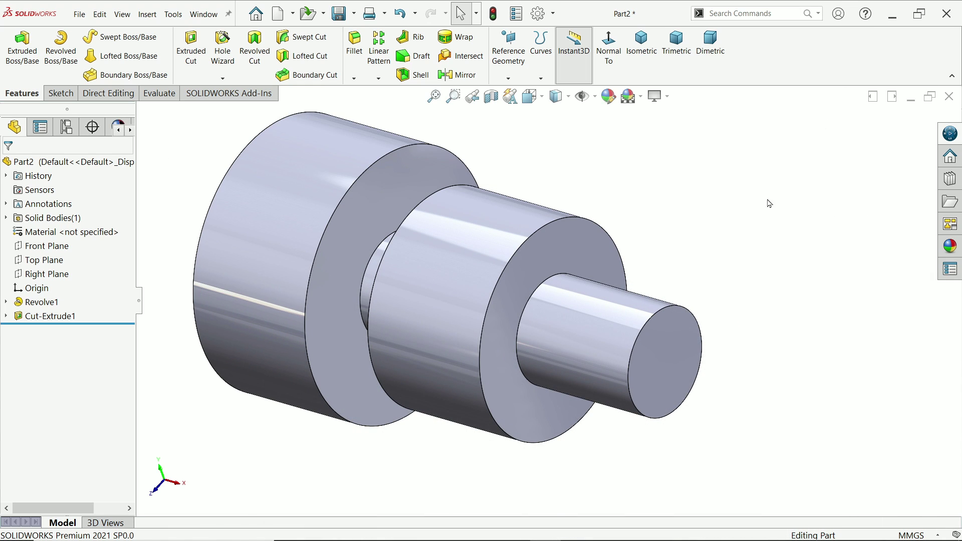
left_click(658, 314)
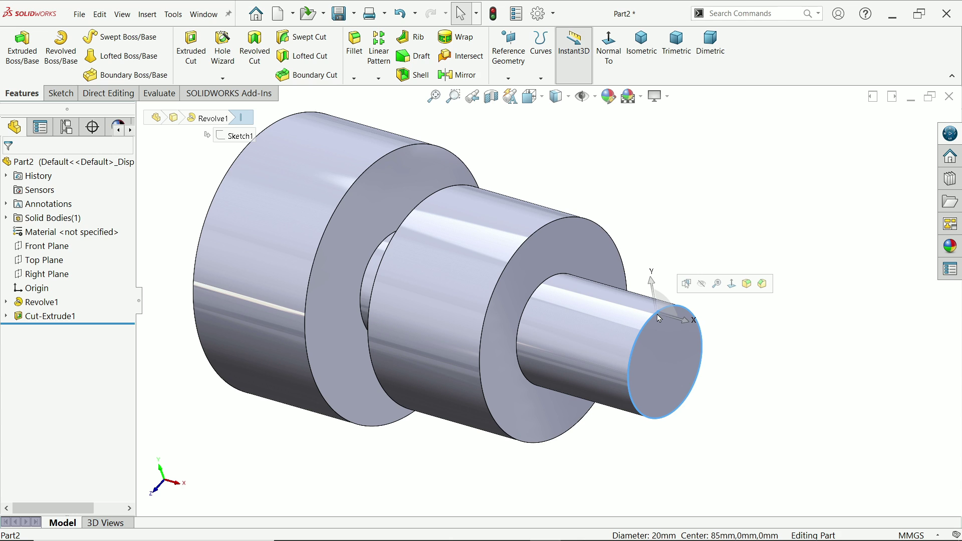
left_click(761, 283)
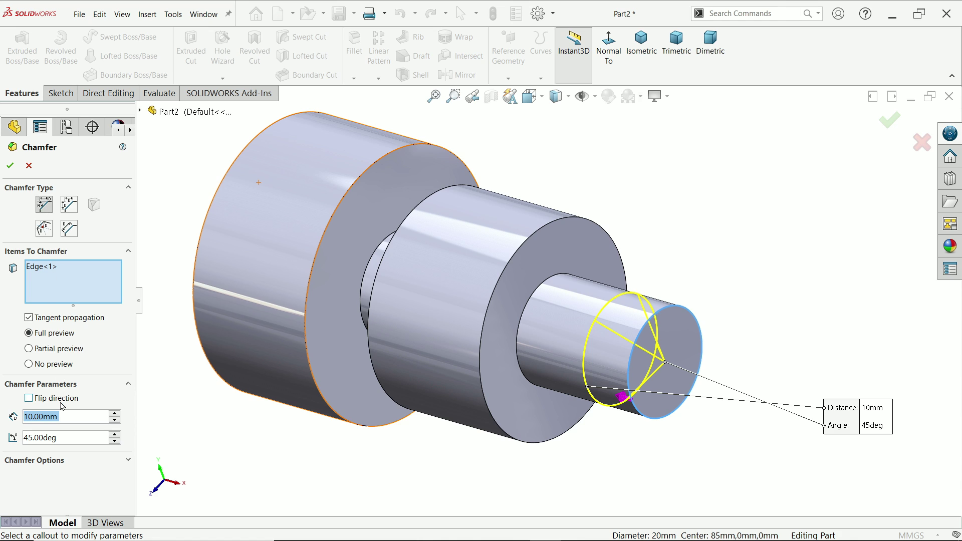
type("1")
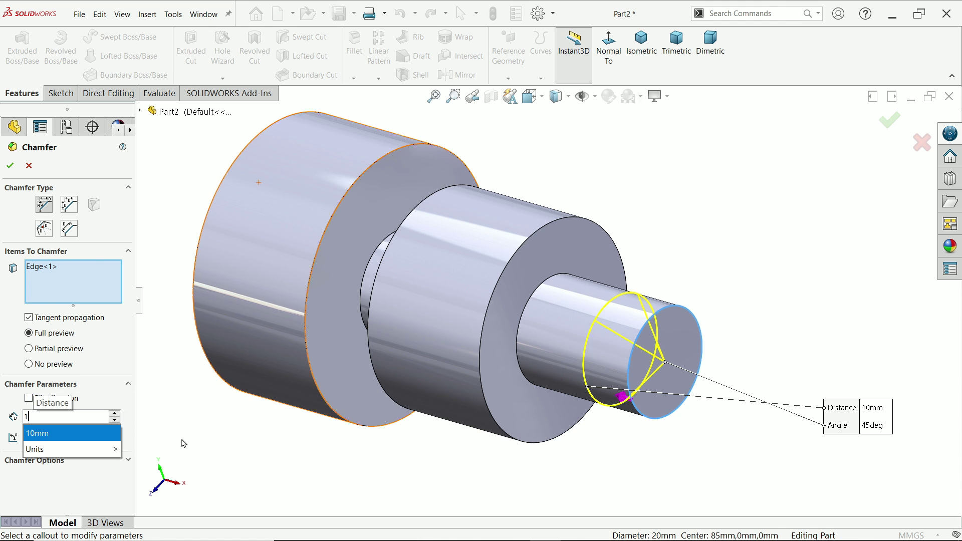
key("Return")
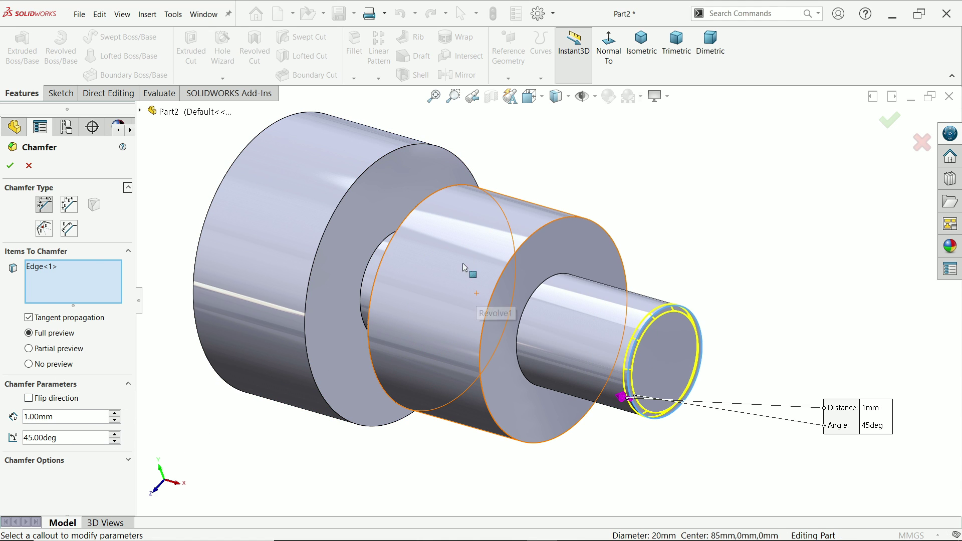
left_click(470, 281)
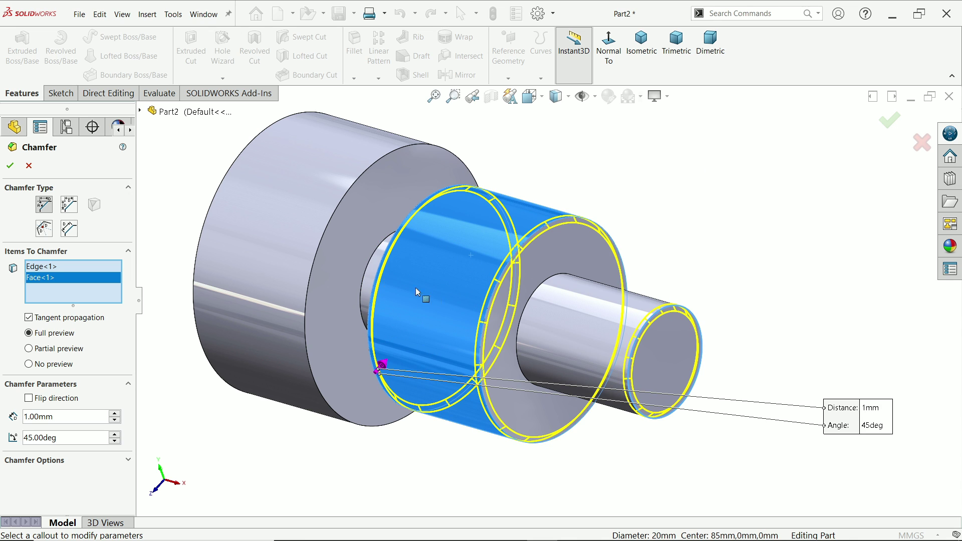
left_click(198, 256)
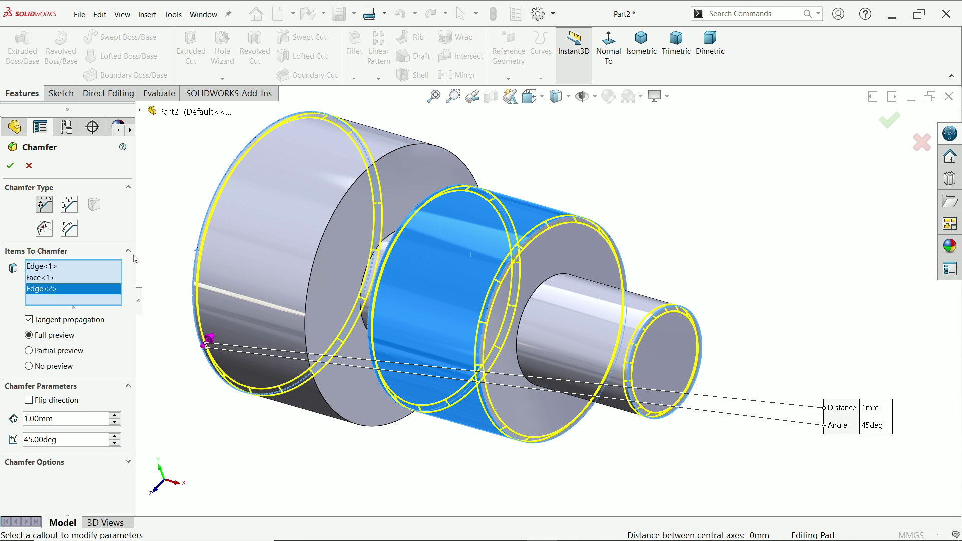
left_click(9, 166)
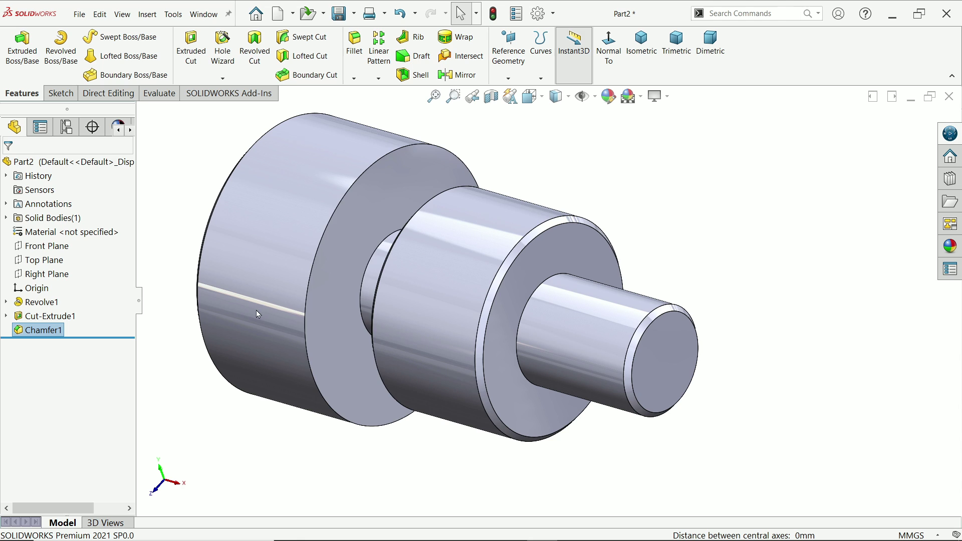
Step: Chamfer the outer edge of the head's stepped back face at 2 mm × 45°
left_click(314, 271)
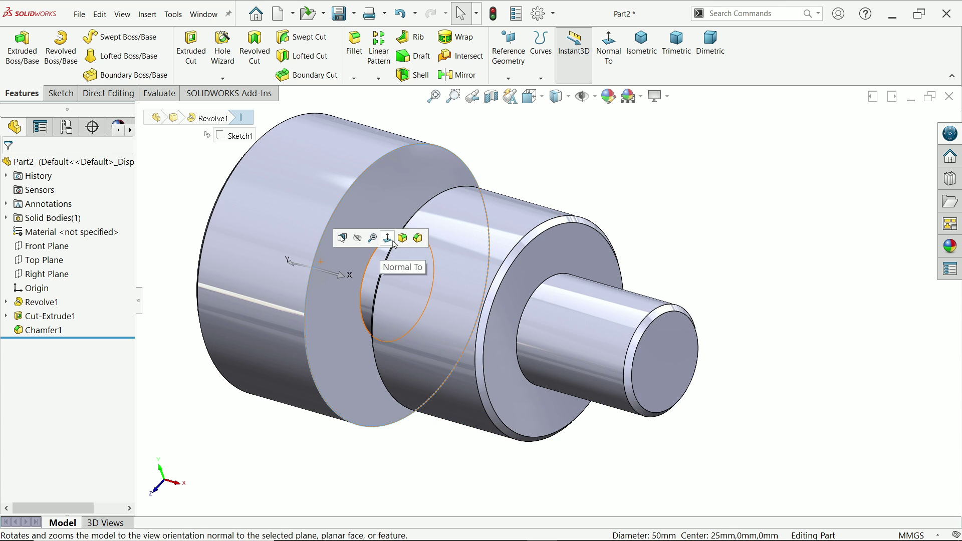
left_click(417, 237)
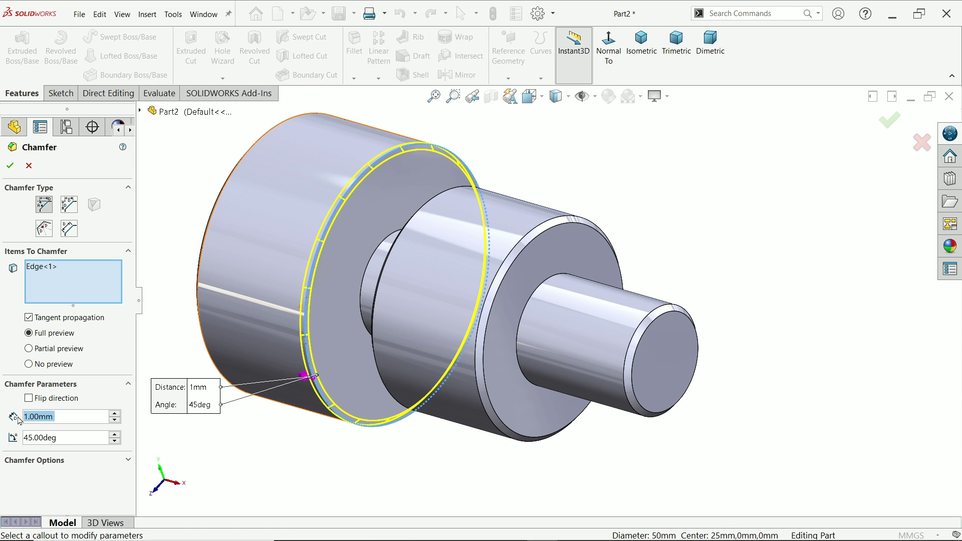
type("2")
key("Return")
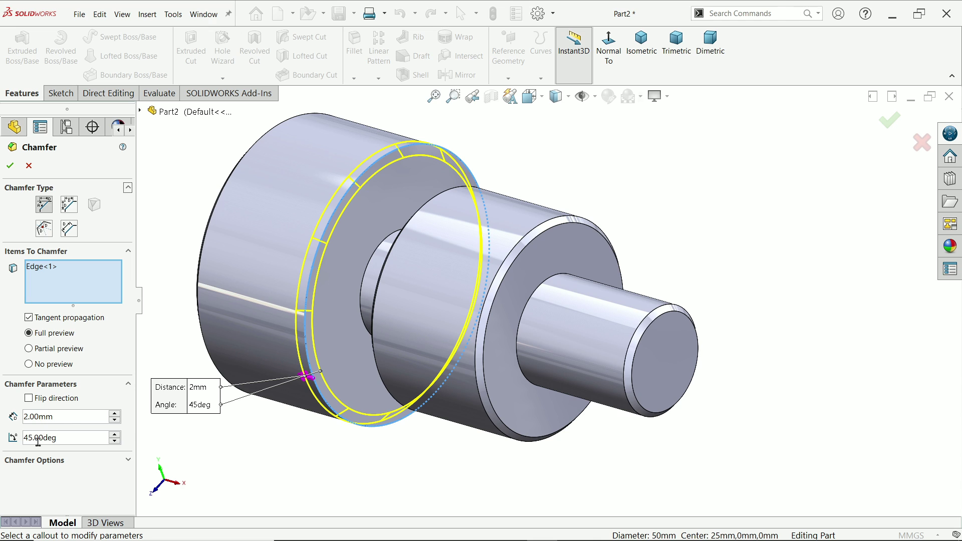
left_click(10, 166)
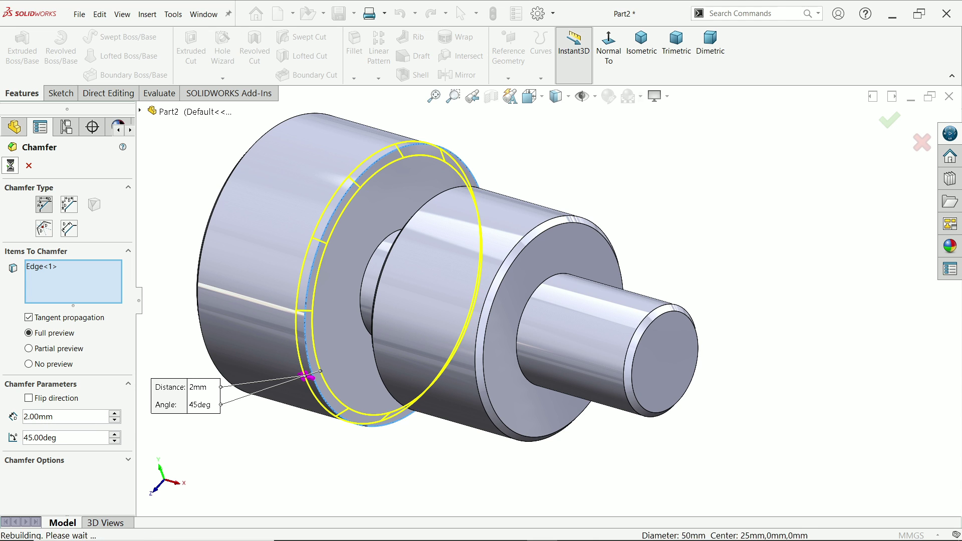
left_click(226, 79)
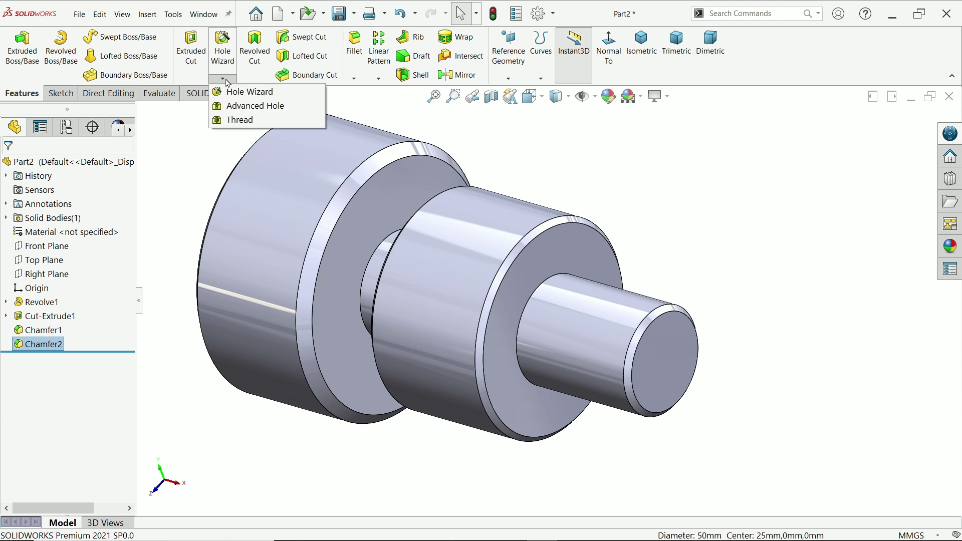
Step: Start a thread on the small shaft's end edge, beginning at its end face
left_click(239, 121)
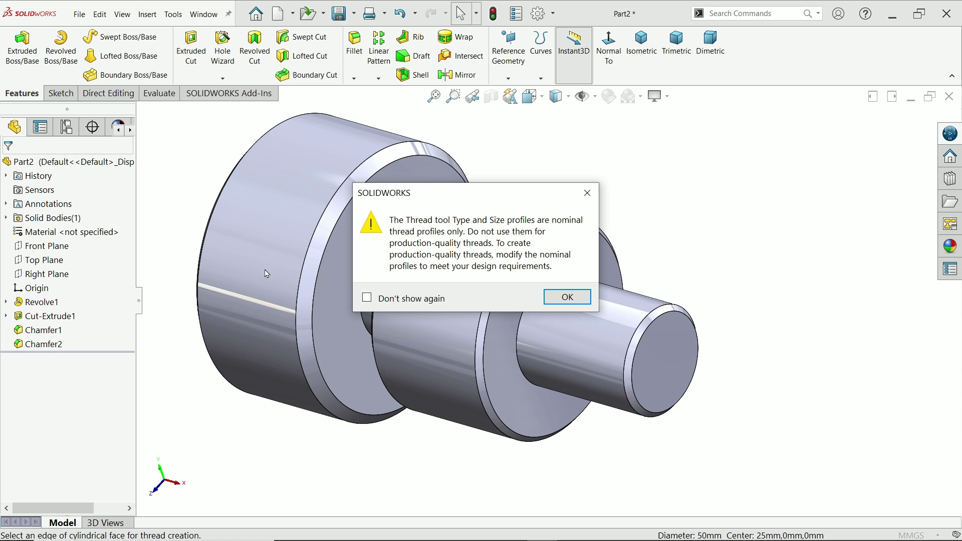
left_click(565, 300)
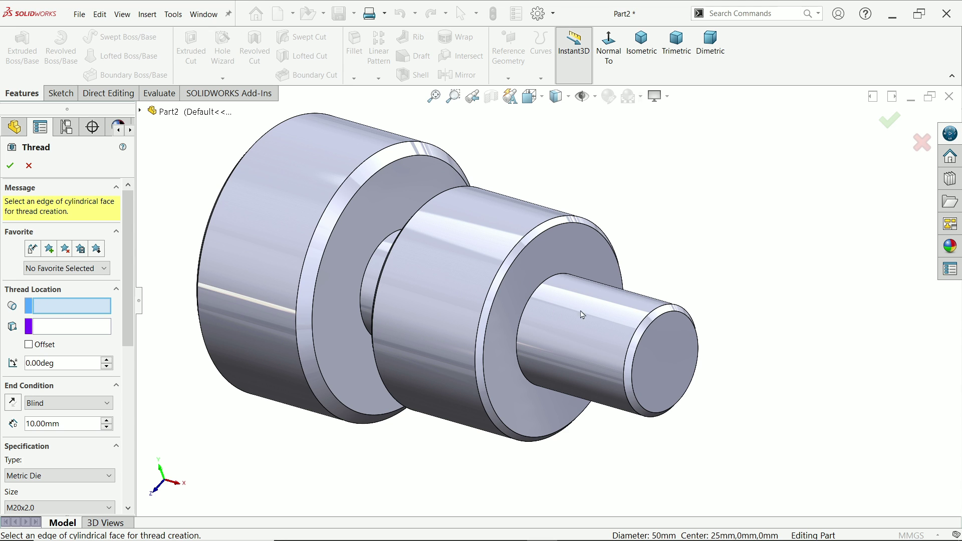
scroll(647, 337, "down", 3)
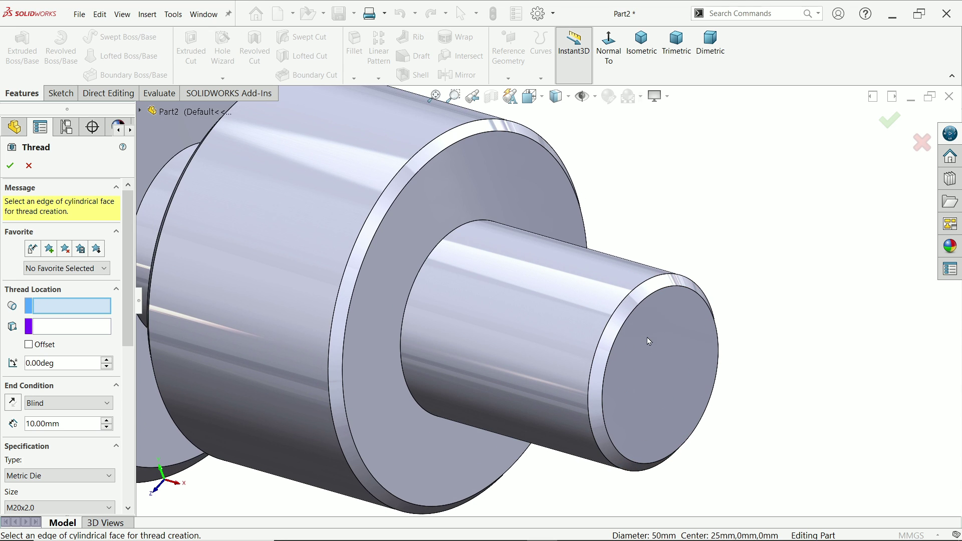
left_click(609, 329)
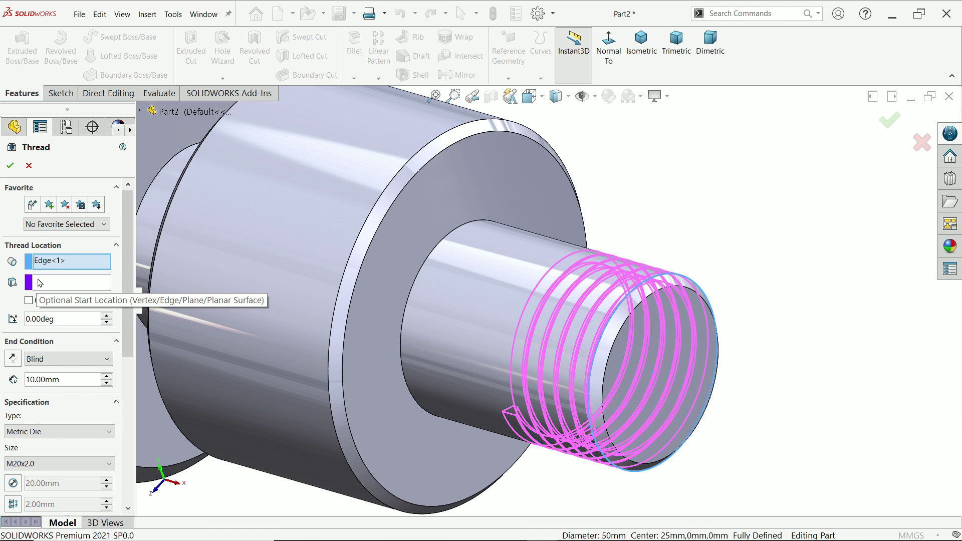
left_click(41, 283)
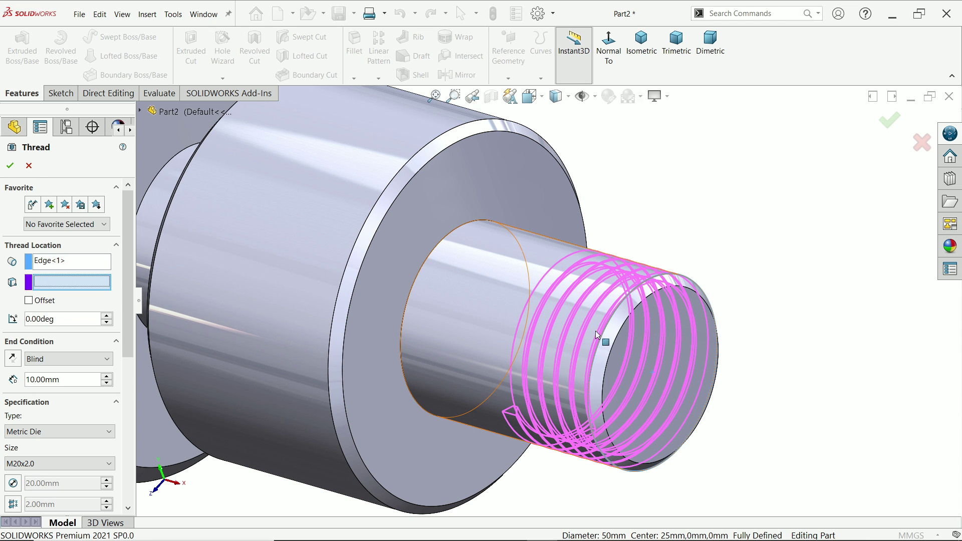
left_click(619, 356)
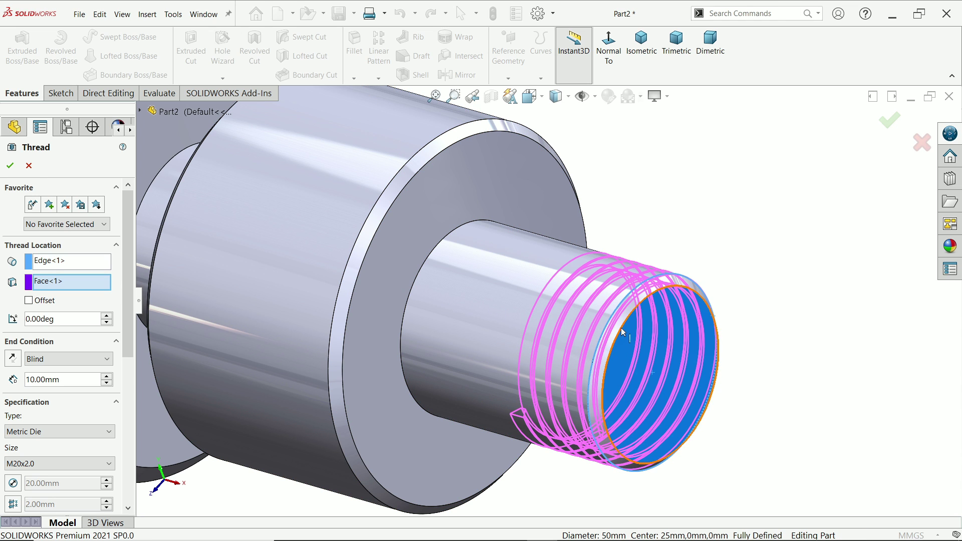
Step: Set the thread's blind depth to 15 mm
scroll(621, 327, "up", 3)
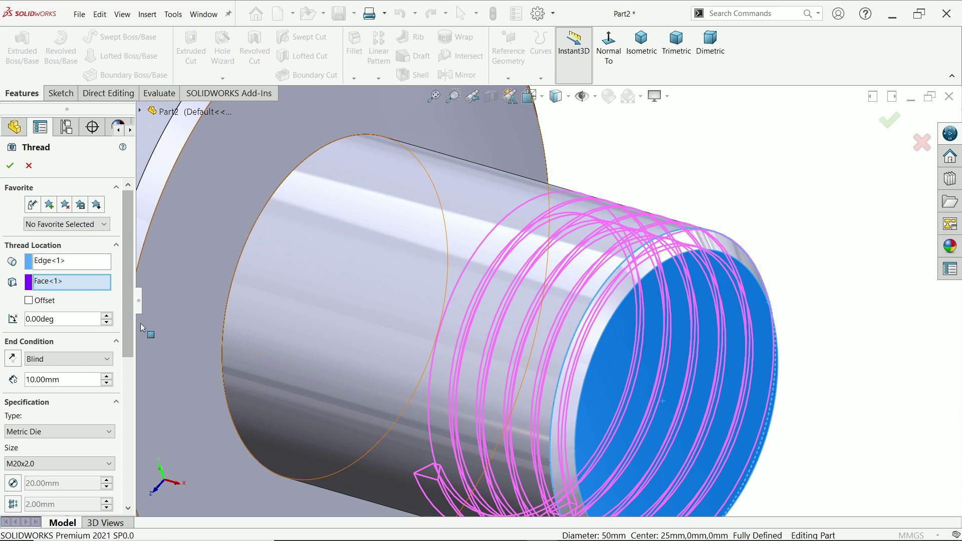
scroll(131, 326, "down", 1)
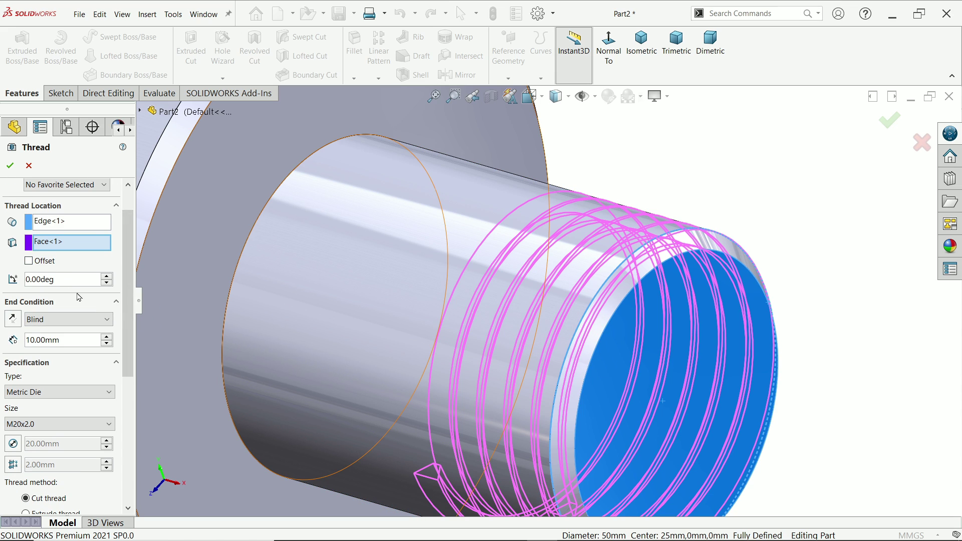
scroll(46, 270, "down", 1)
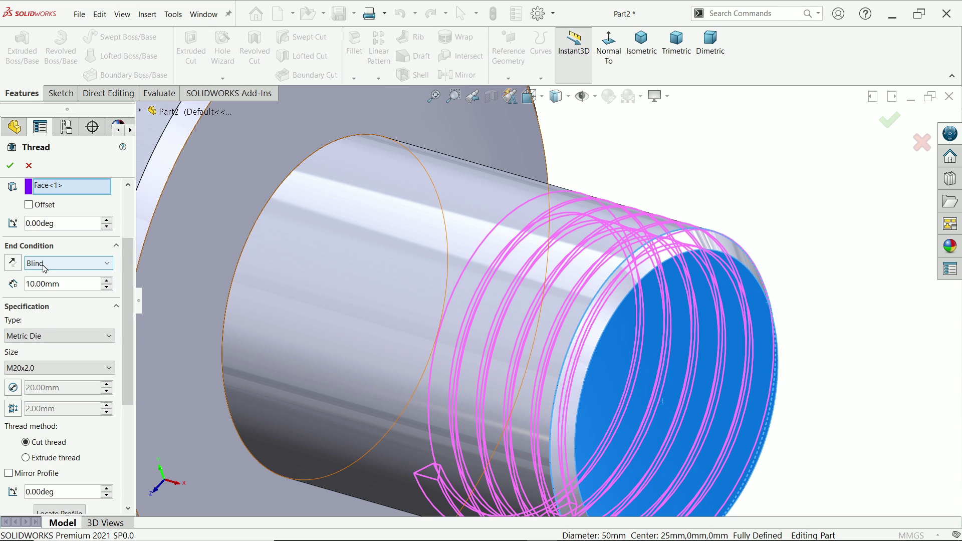
left_click_drag(69, 285, 7, 279)
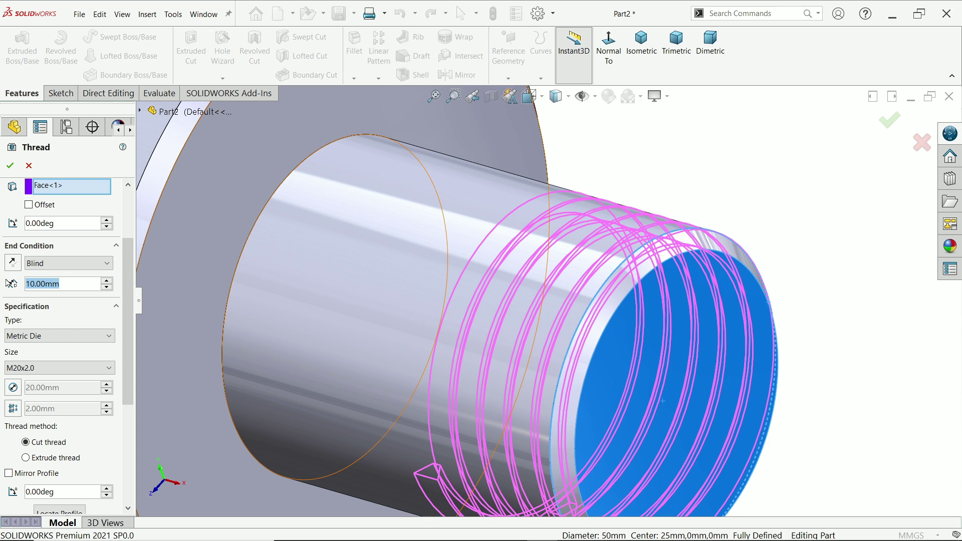
type("15")
key("Return")
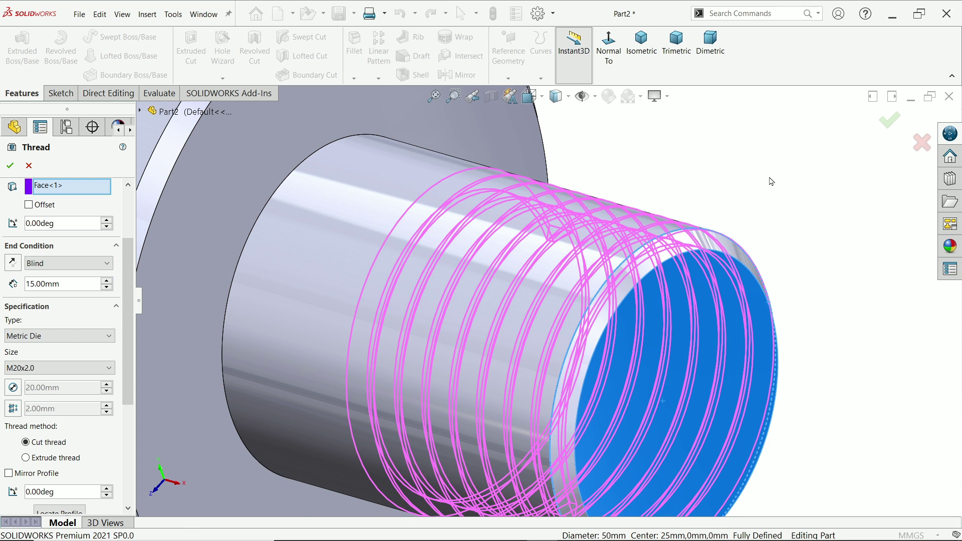
Step: Keep Metric Die M20x2.0 and enable overrides for the 20.00mm diameter and 2.00mm pitch
scroll(763, 260, "up", 5)
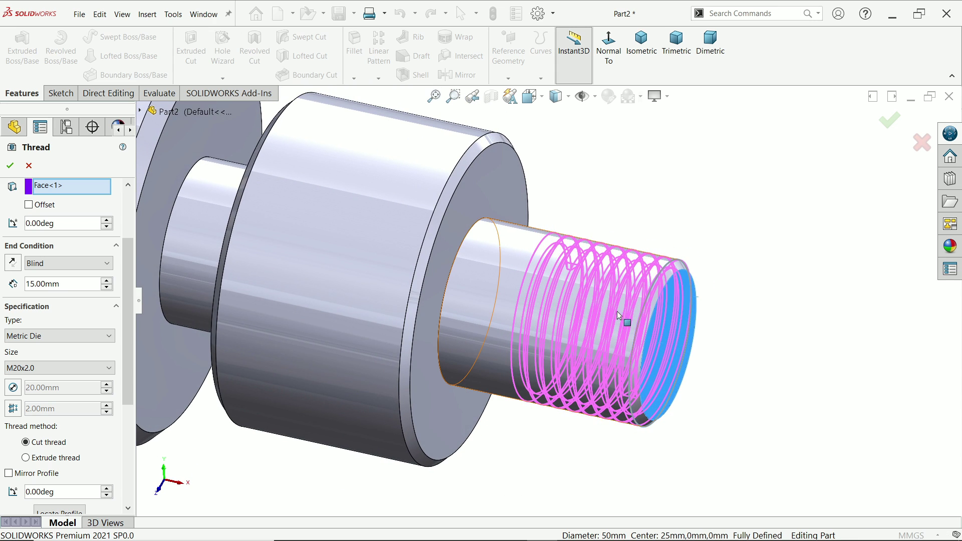
scroll(619, 315, "down", 2)
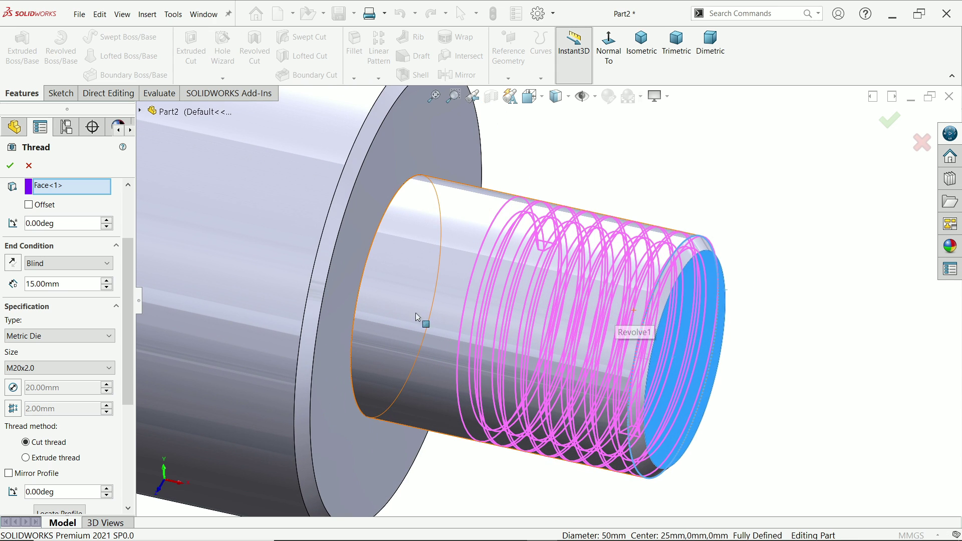
left_click(19, 341)
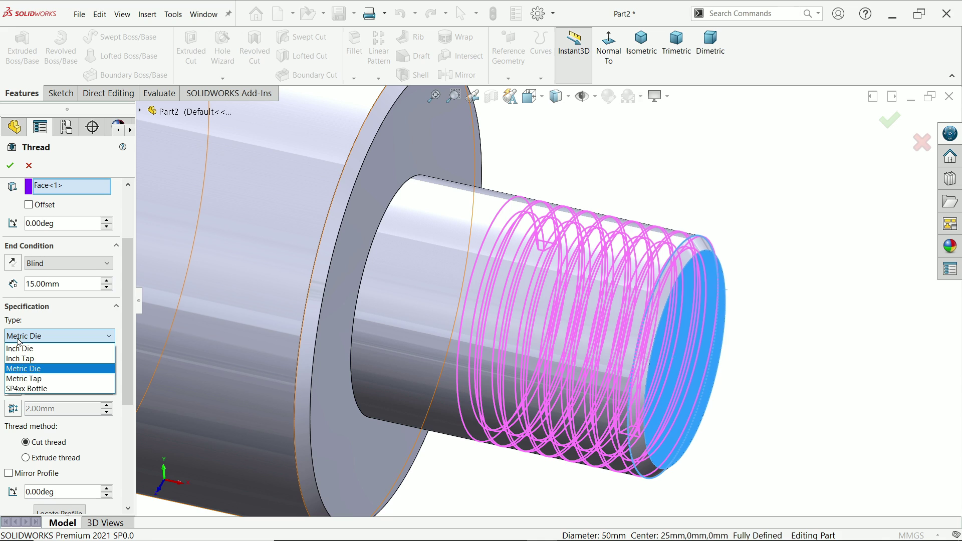
left_click(19, 341)
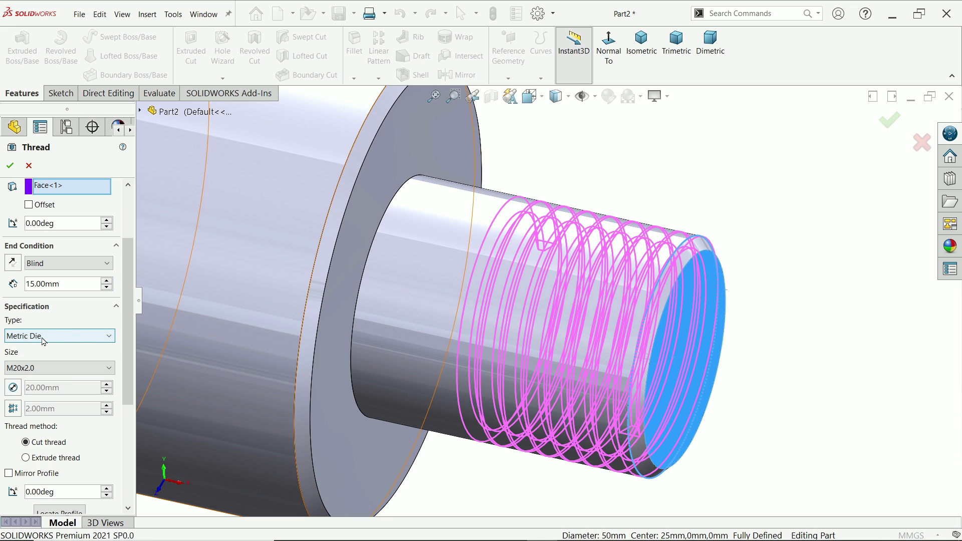
left_click(44, 341)
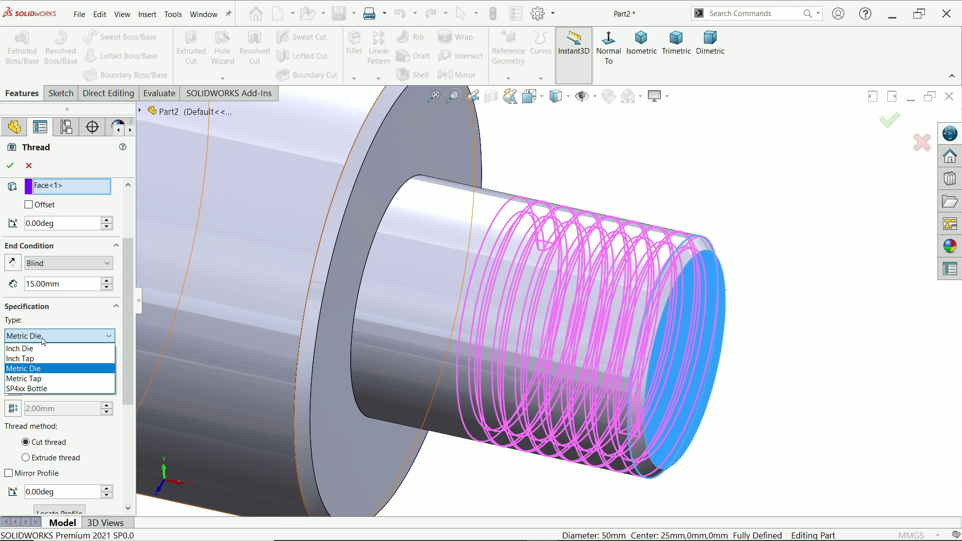
left_click(31, 371)
scroll(32, 371, "down", 1)
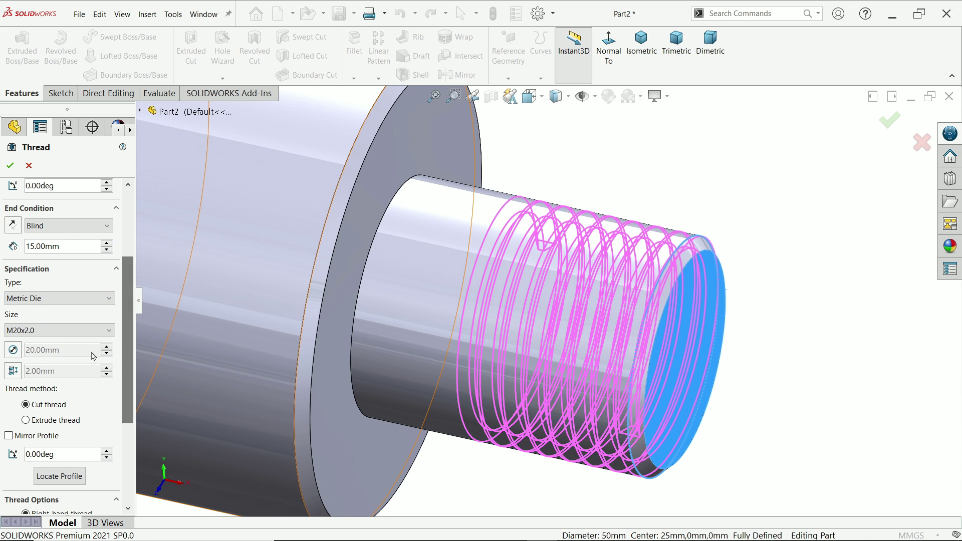
left_click(38, 332)
left_click(38, 332)
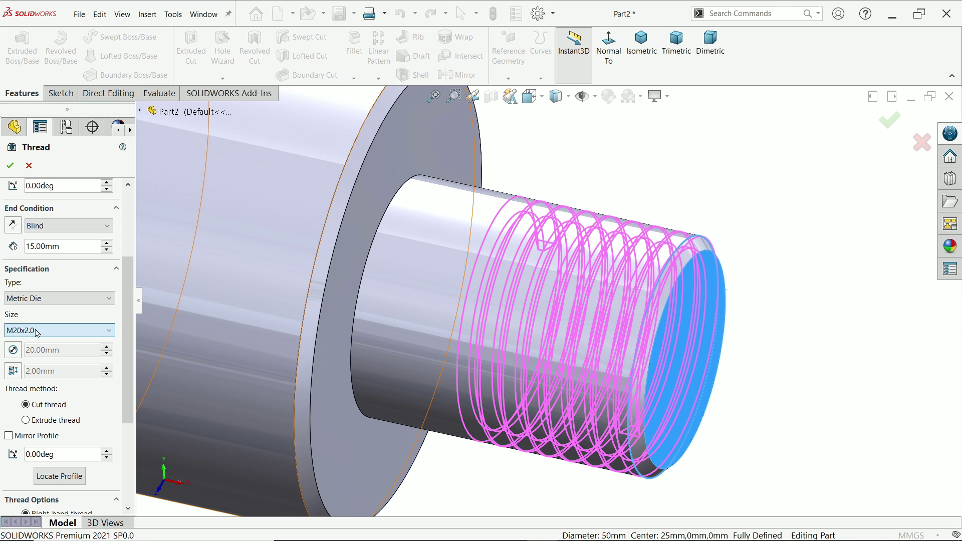
left_click(13, 349)
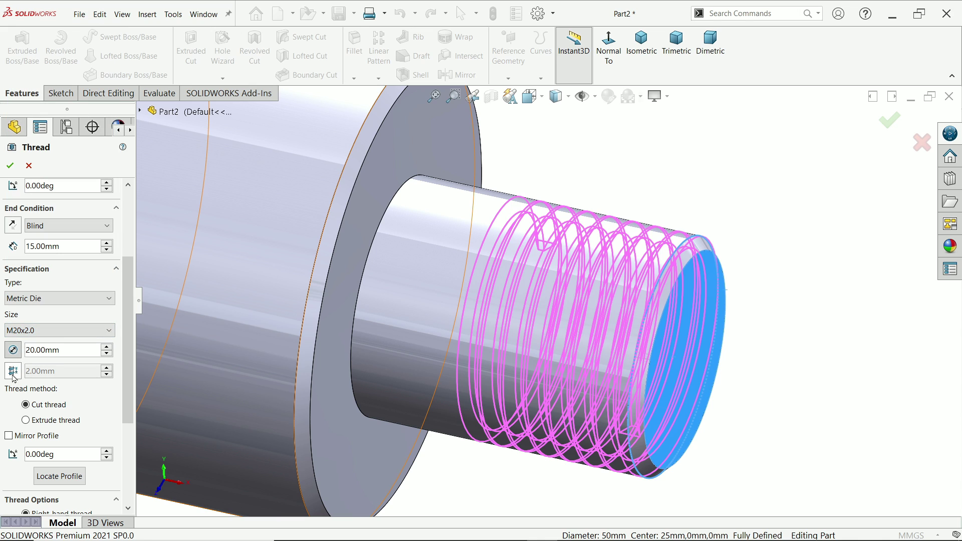
left_click(13, 371)
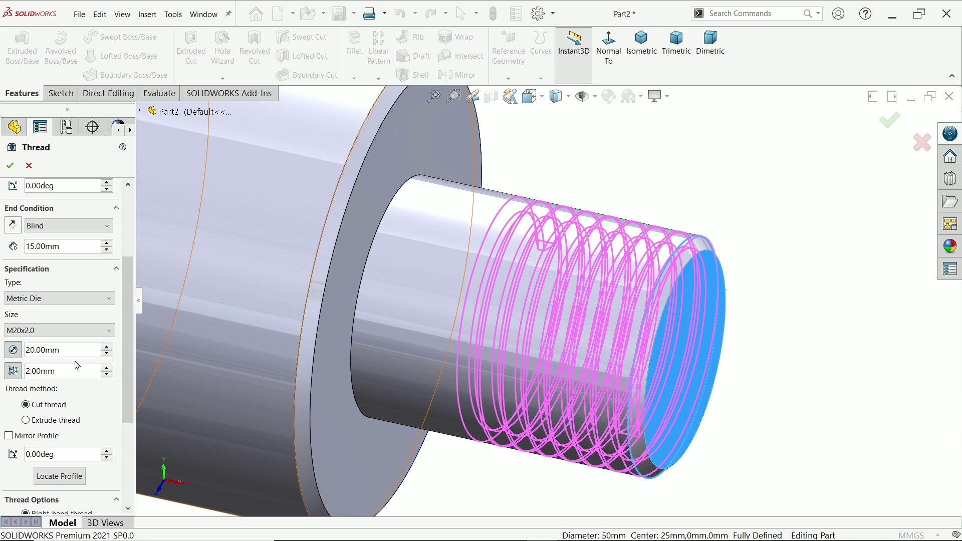
scroll(125, 373, "down", 3)
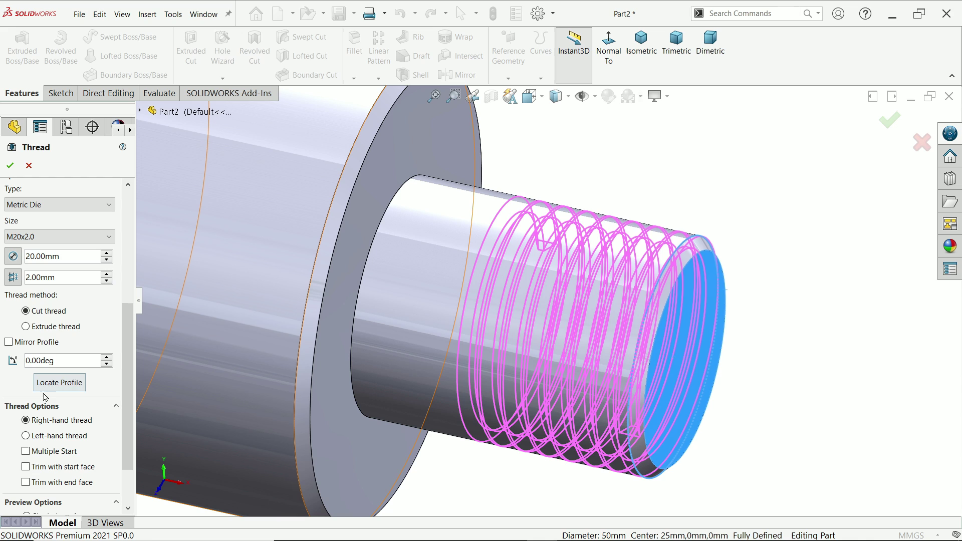
scroll(117, 375, "down", 2)
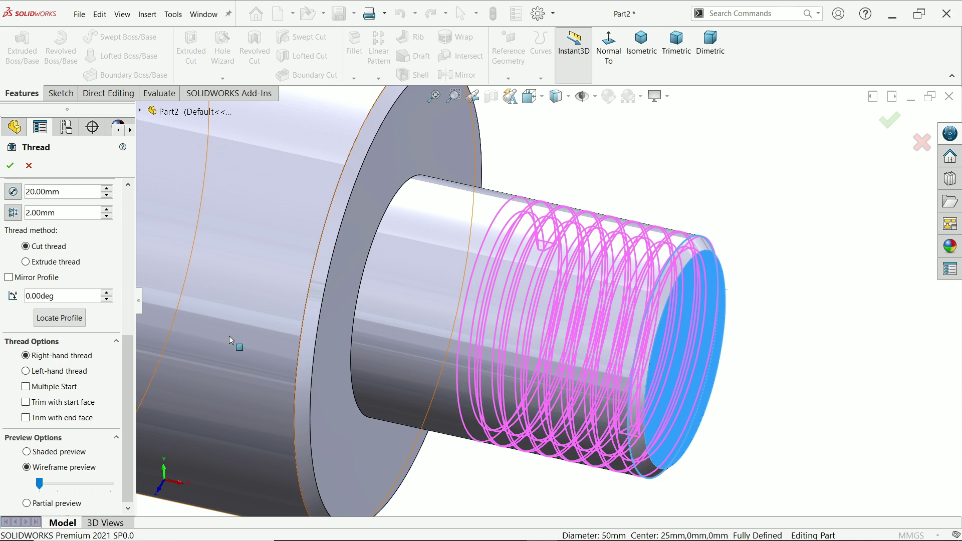
Step: Create Thread1 on the shaft end, then reopen it for editing
left_click(10, 167)
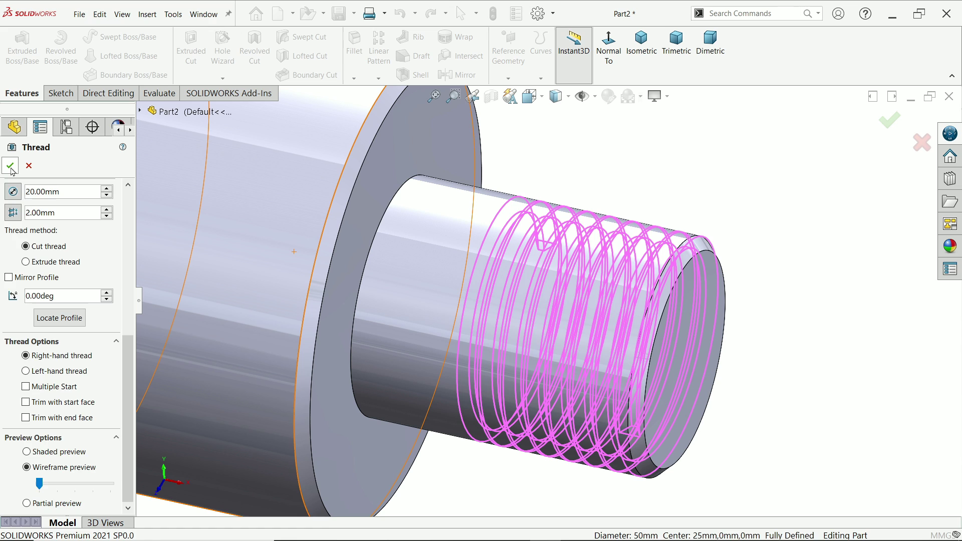
middle_click_drag(770, 362, 679, 435)
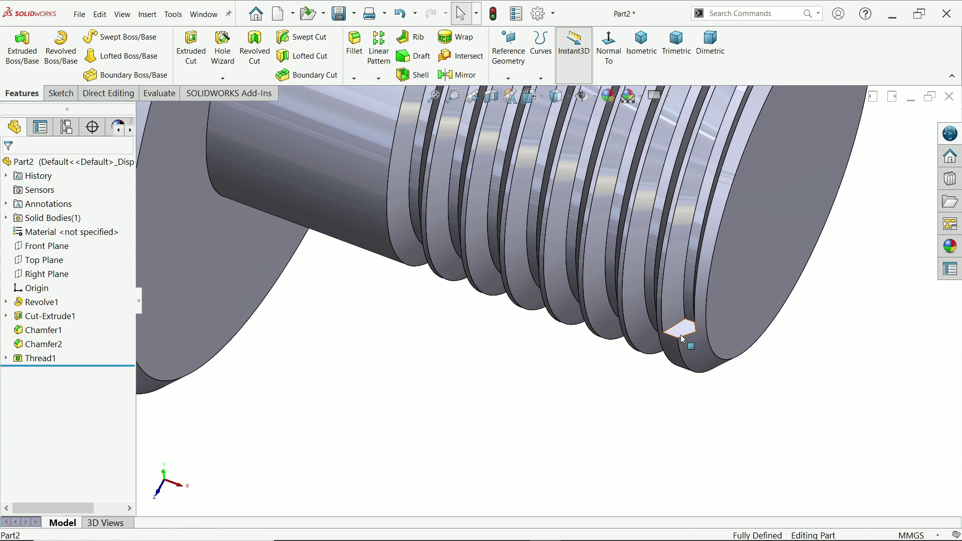
left_click(24, 357)
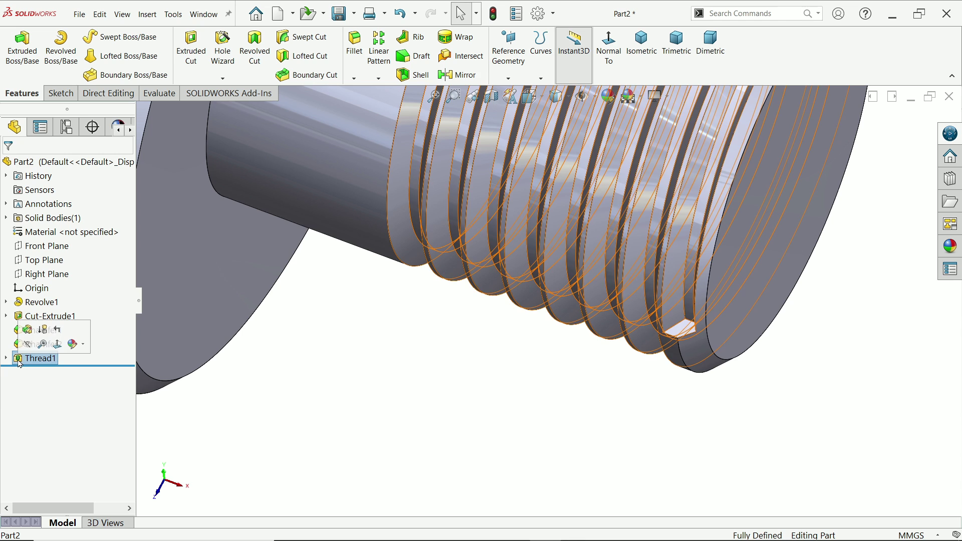
left_click(28, 330)
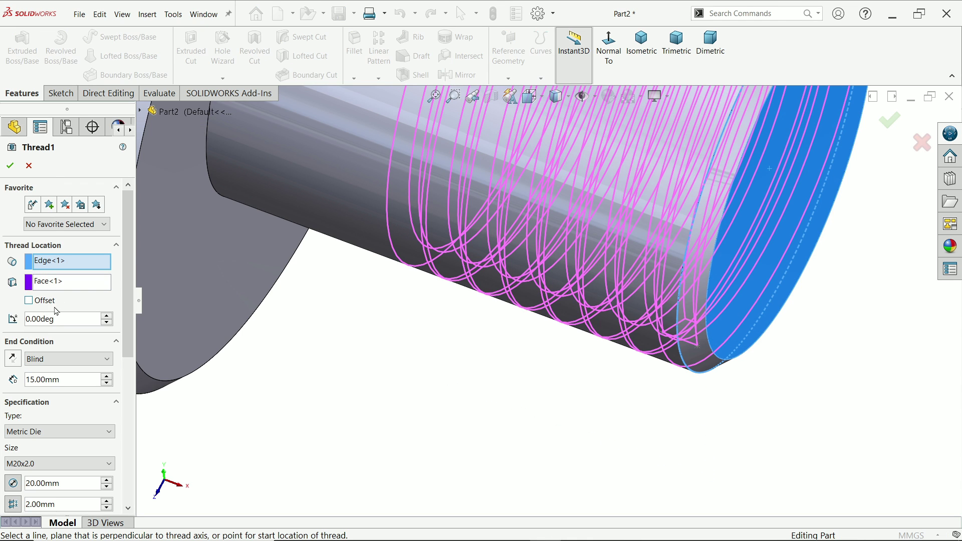
Step: Turn on a 2.00 mm start offset for Thread1
left_click(46, 301)
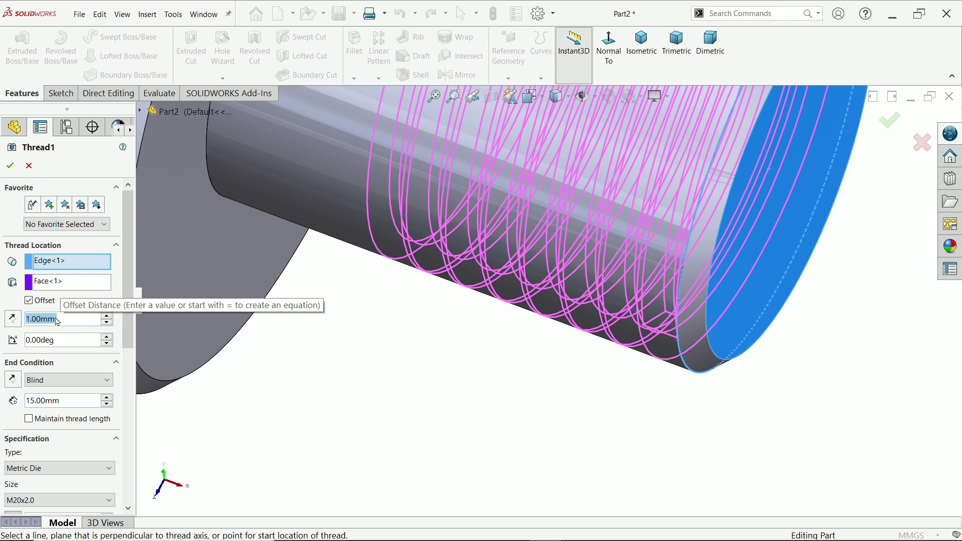
type("2")
key("Return")
scroll(527, 405, "up", 5)
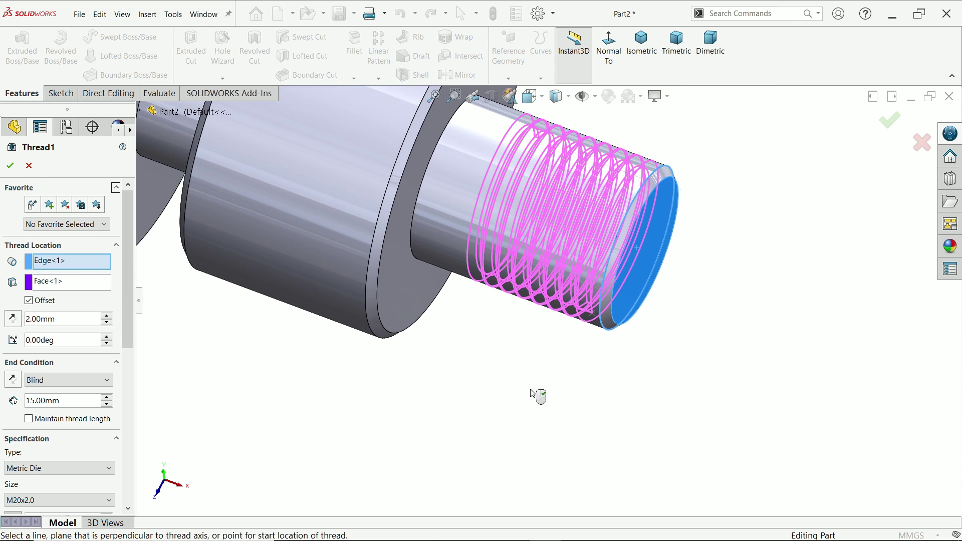
middle_click_drag(538, 393, 551, 371)
scroll(576, 186, "down", 3)
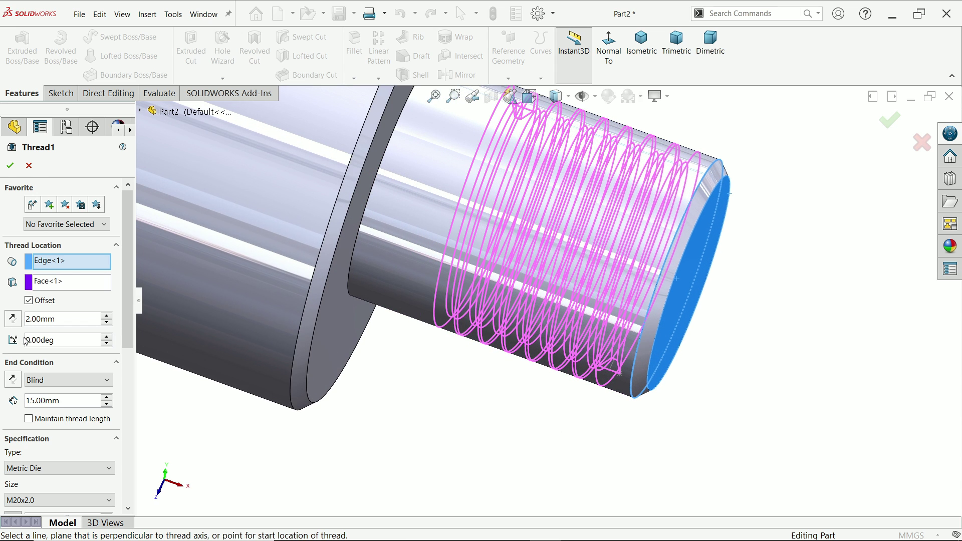
left_click_drag(59, 322, 4, 312)
type("0")
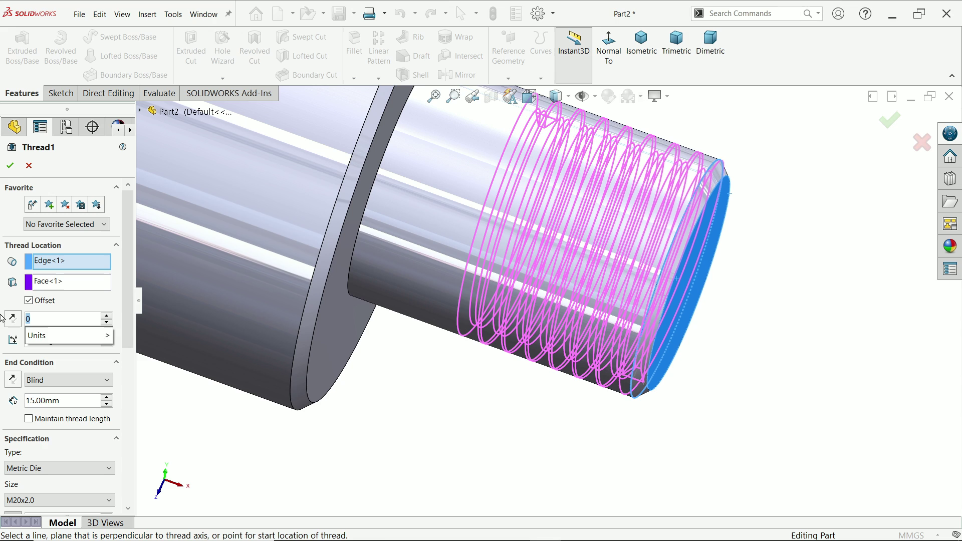
type("2")
key("Return")
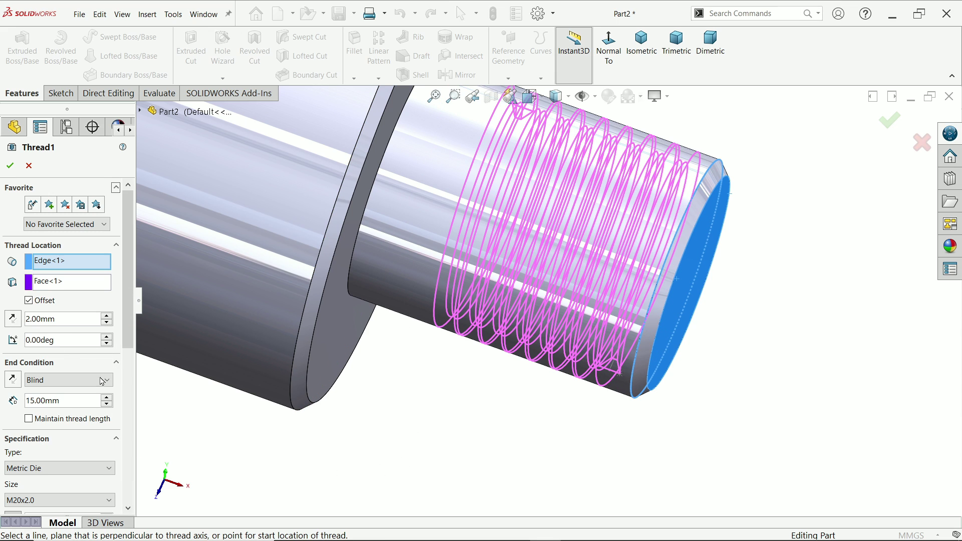
Step: Maintain thread length and reverse the offset so the thread starts past the shaft end
left_click(28, 420)
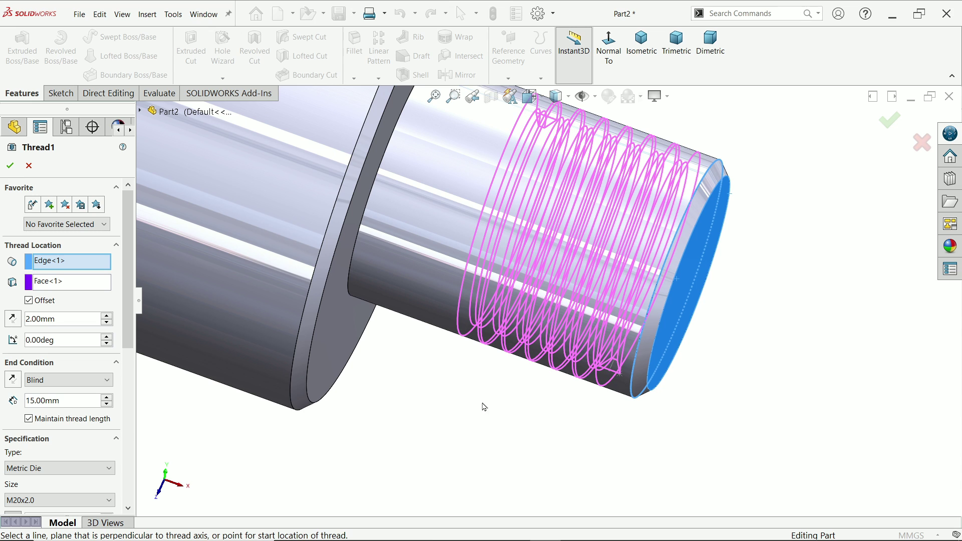
mouse_move(484, 406)
middle_mouse_down()
mouse_move(498, 407)
mouse_move(489, 405)
middle_mouse_up()
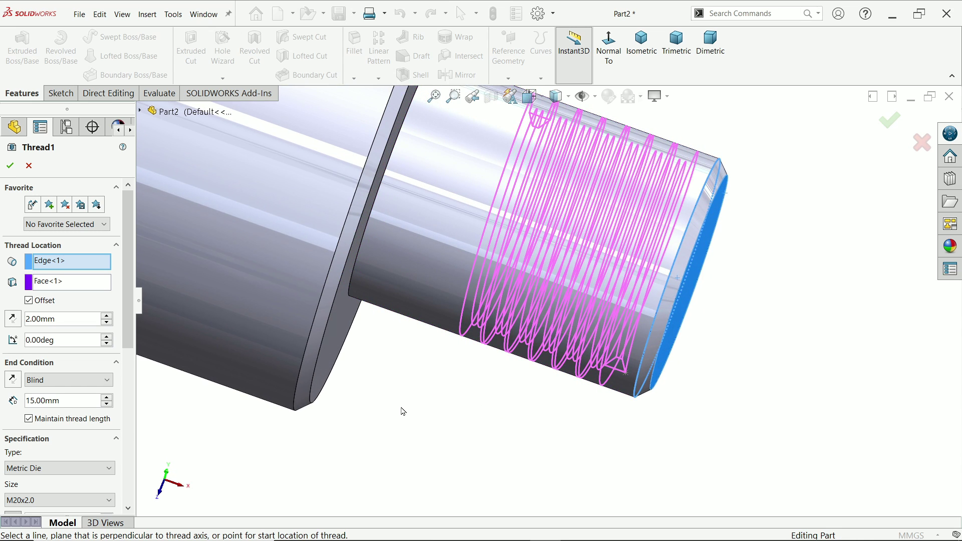
left_click(14, 320)
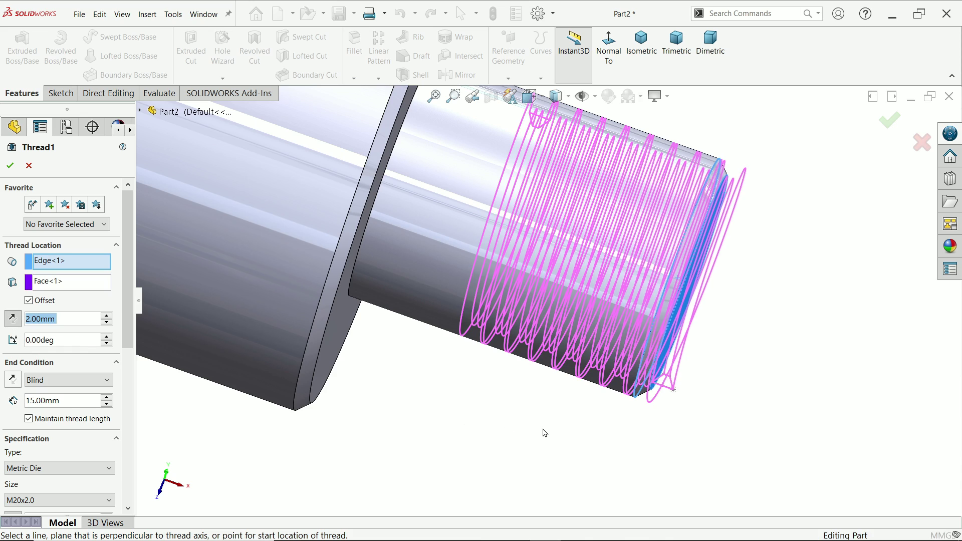
middle_click_drag(543, 431, 561, 393)
scroll(697, 348, "down", 3)
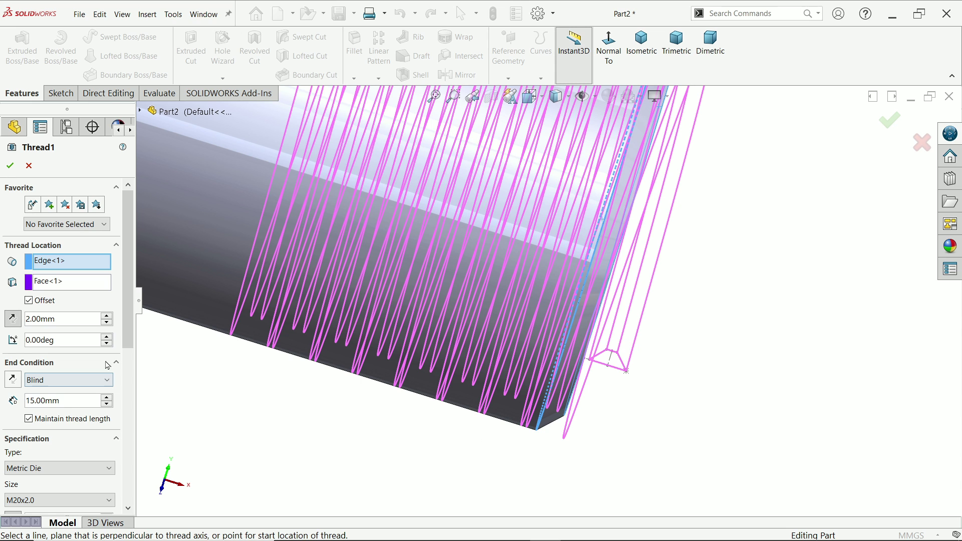
Step: Apply the edited Thread1 settings
left_click(10, 165)
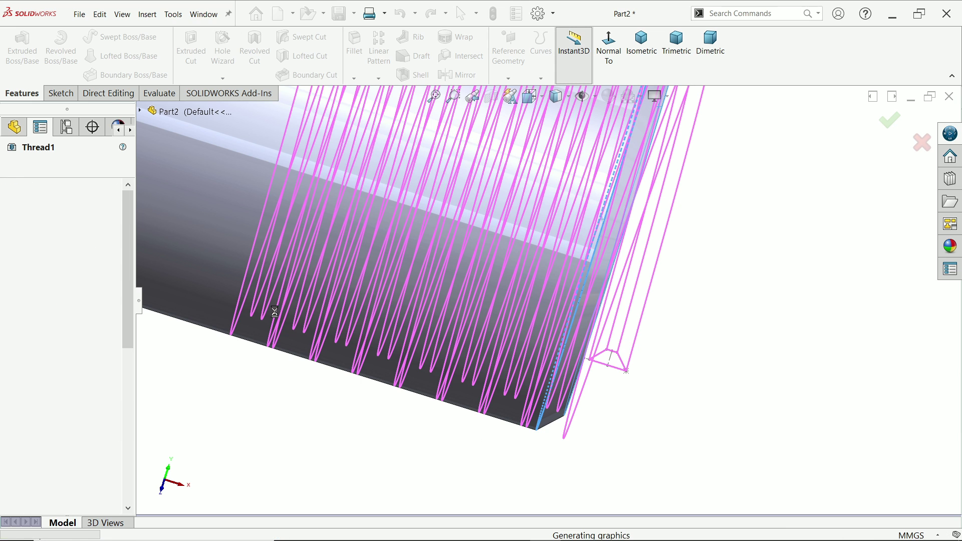
scroll(601, 401, "up", 5)
middle_click_drag(651, 389, 524, 354)
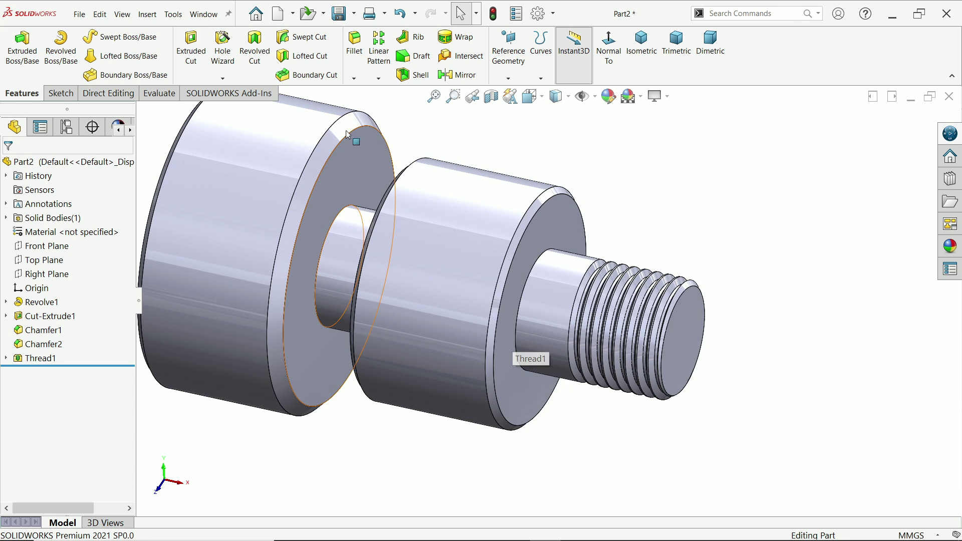
Step: Start a new thread on the middle step's end edge, starting from its ring-shaped face
left_click(222, 78)
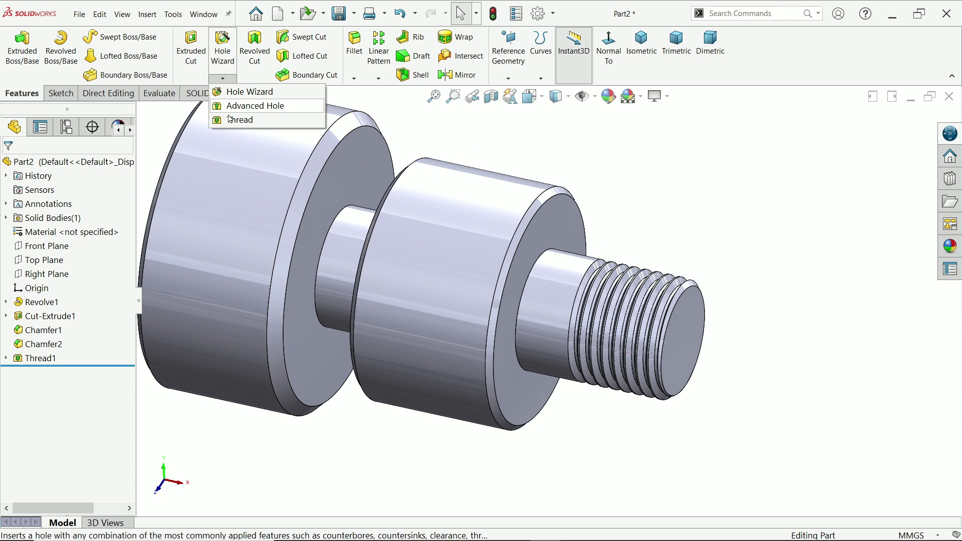
left_click(232, 120)
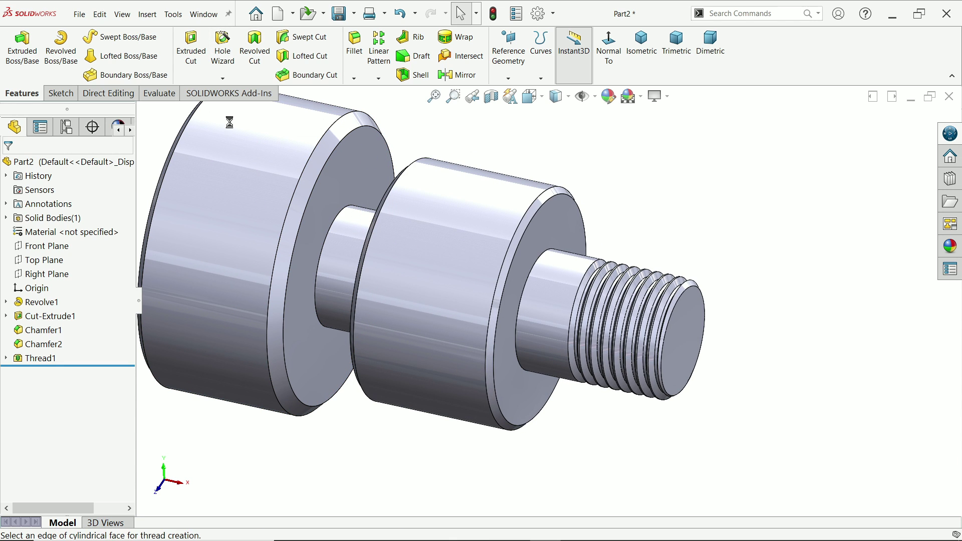
left_click(564, 297)
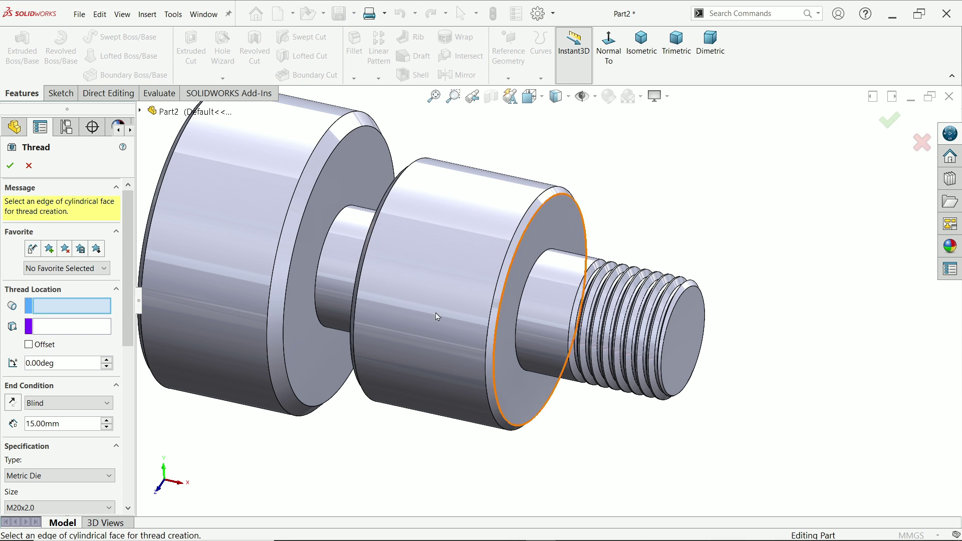
scroll(443, 293, "down", 3)
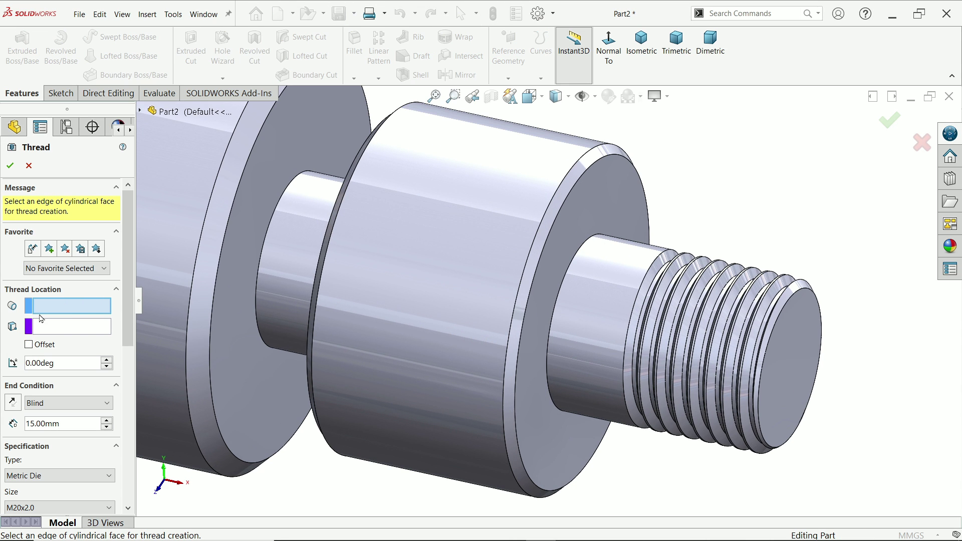
scroll(466, 298, "down", 2)
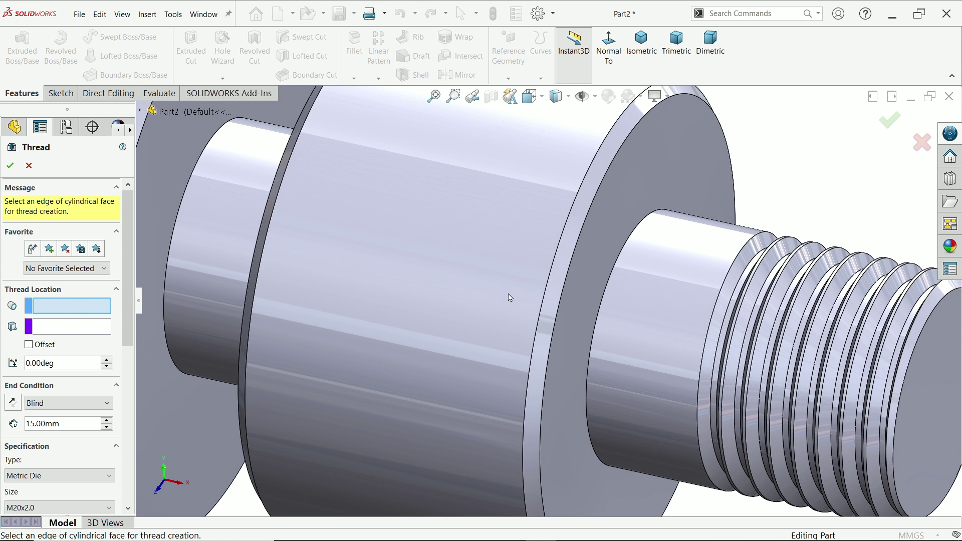
left_click(542, 302)
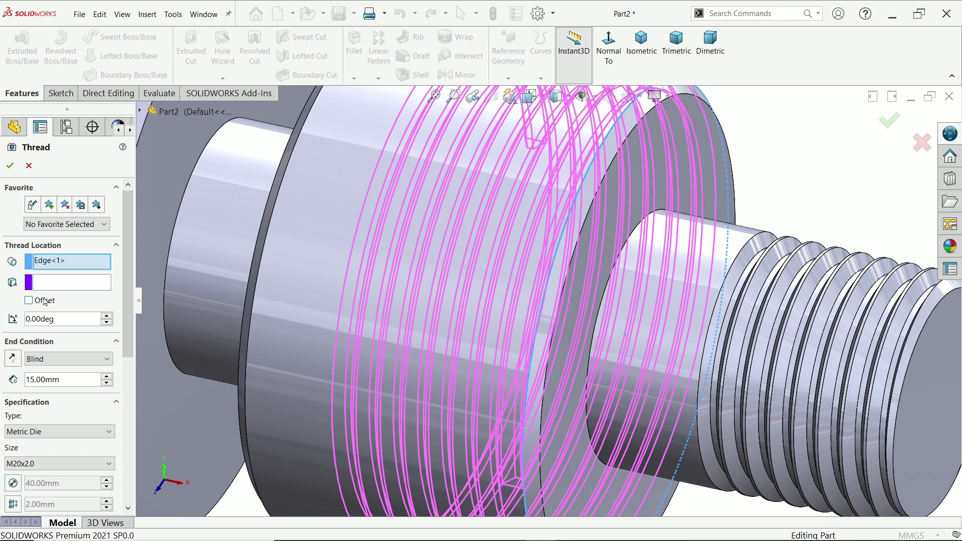
scroll(230, 304, "up", 3)
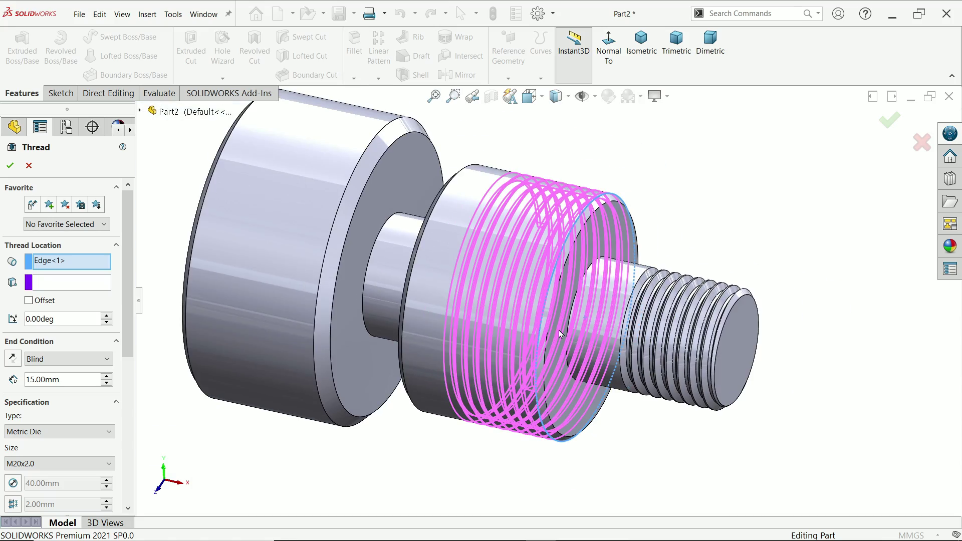
scroll(557, 330, "down", 4)
middle_click_drag(651, 251, 734, 200)
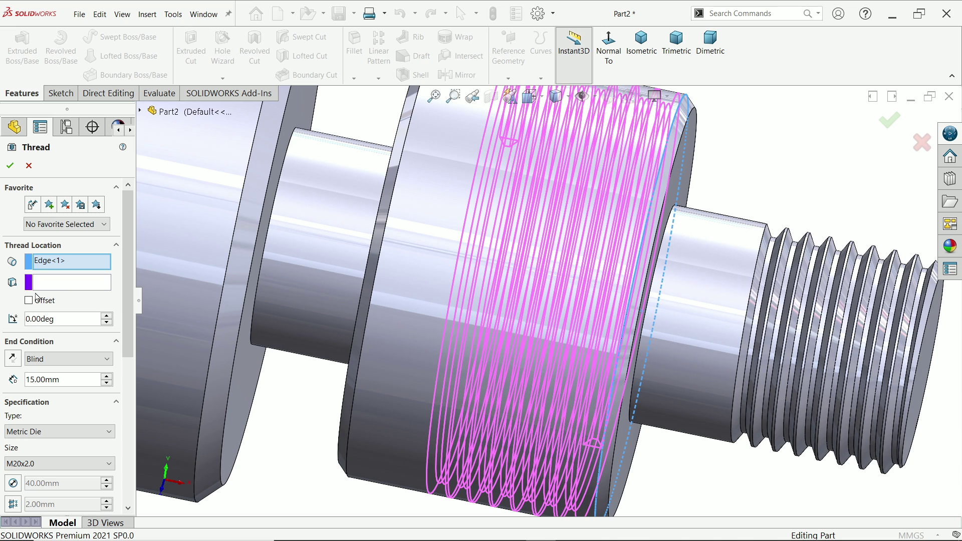
left_click(40, 287)
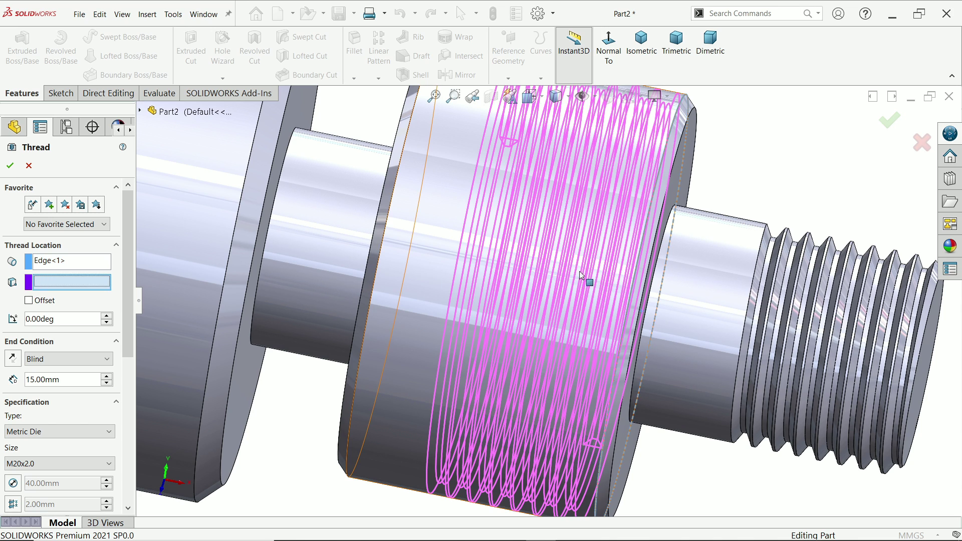
middle_click_drag(586, 279, 734, 175)
left_click(732, 173)
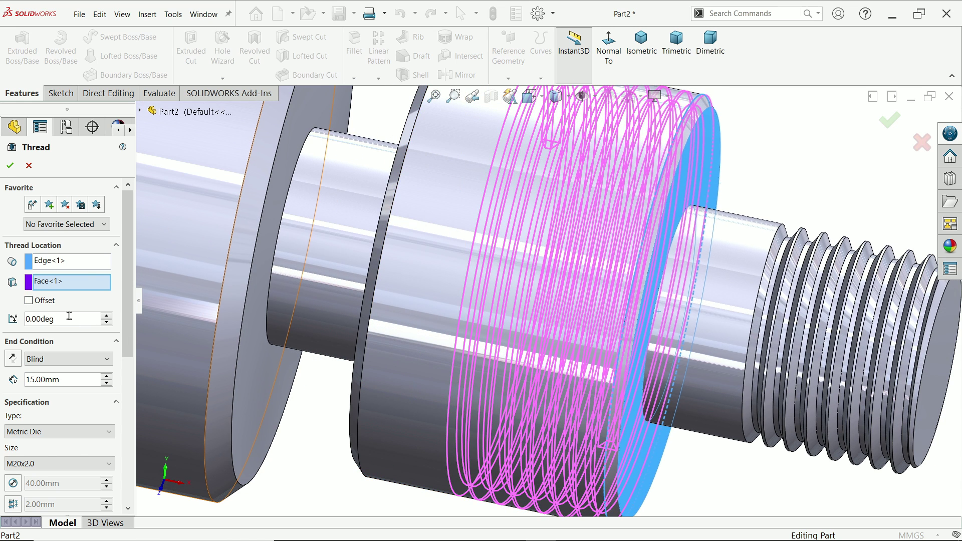
Step: Set the second thread's depth to 40 mm
scroll(66, 313, "down", 3)
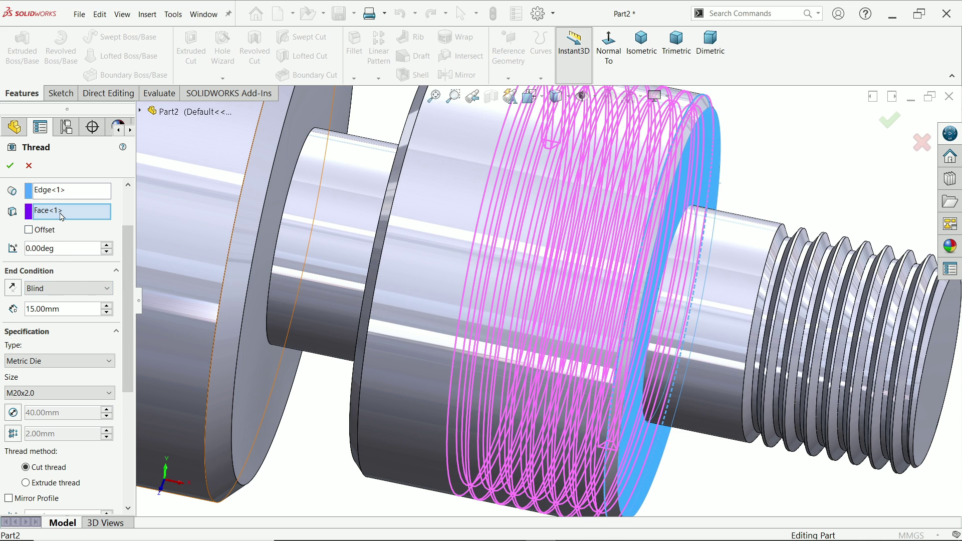
left_click(62, 313)
type("30")
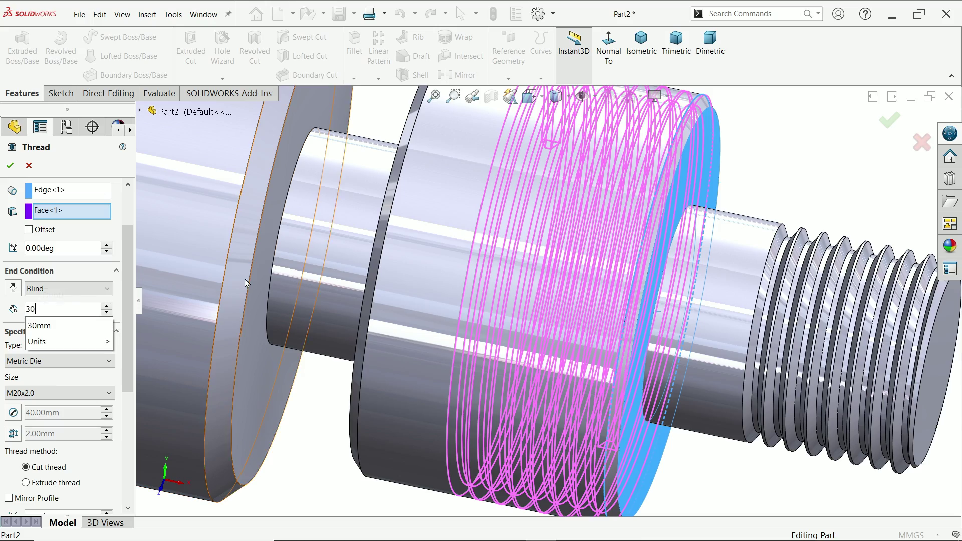
key("Return")
middle_click_drag(319, 441, 248, 403)
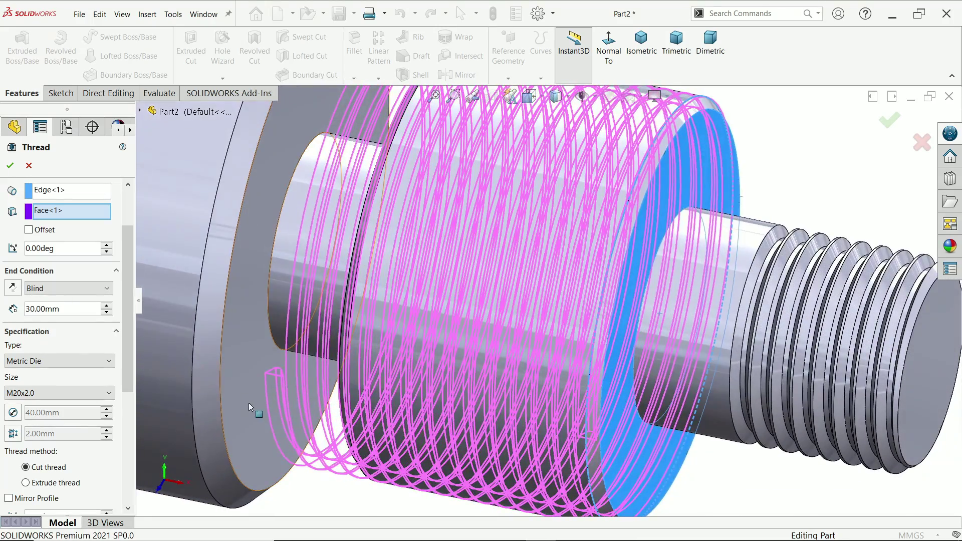
left_click(68, 307)
type("40")
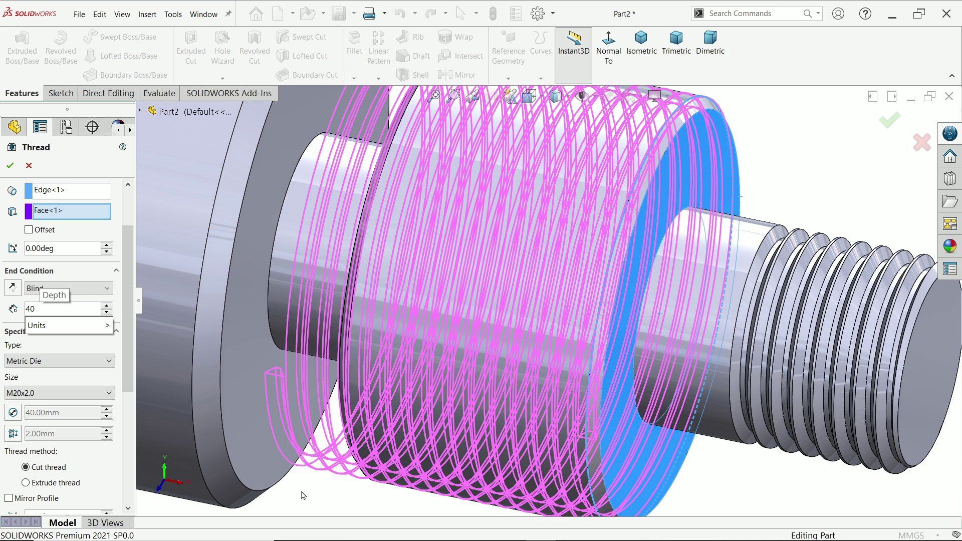
key("Return")
Step: Choose size M39x3.0, override 40.00mm diameter and 3.00mm pitch, and create Thread2
scroll(231, 380, "up", 2)
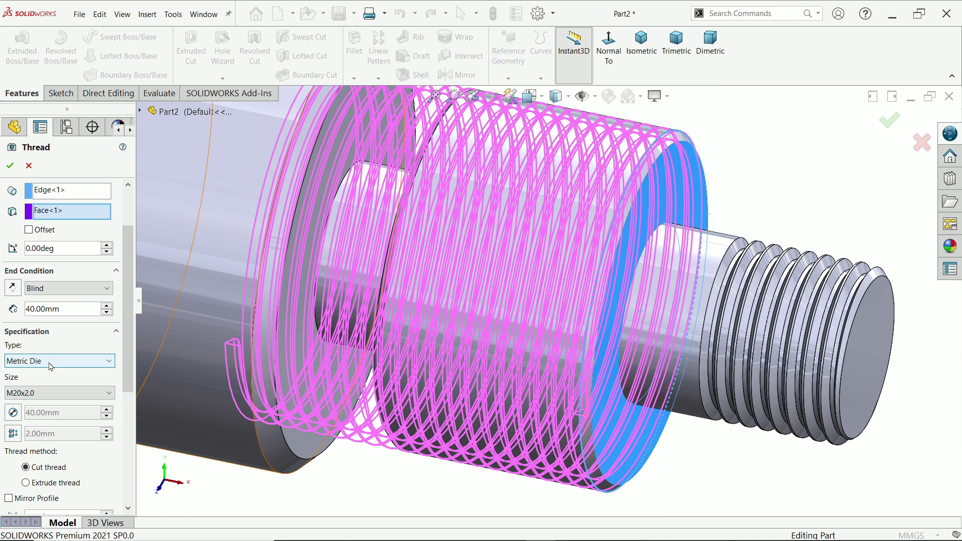
scroll(125, 386, "down", 3)
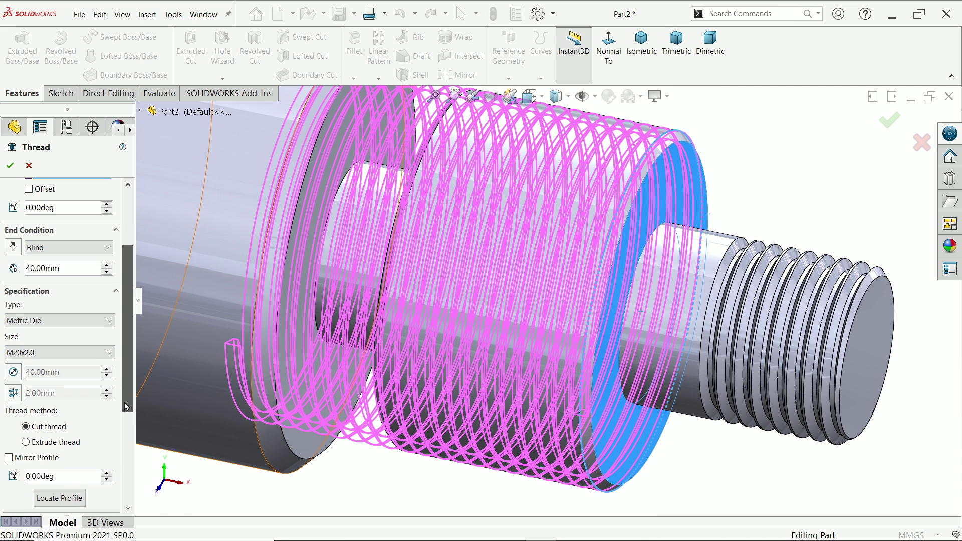
left_click(39, 336)
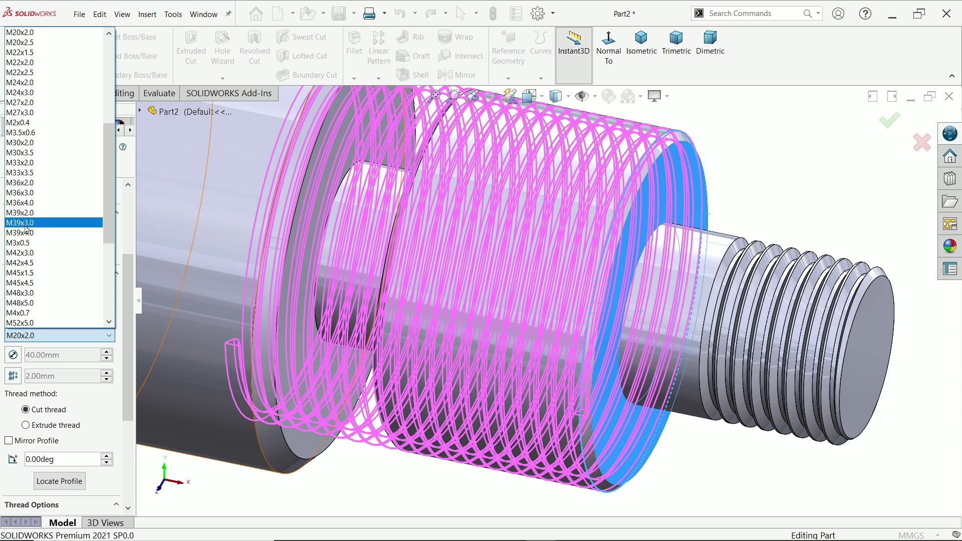
left_click(28, 224)
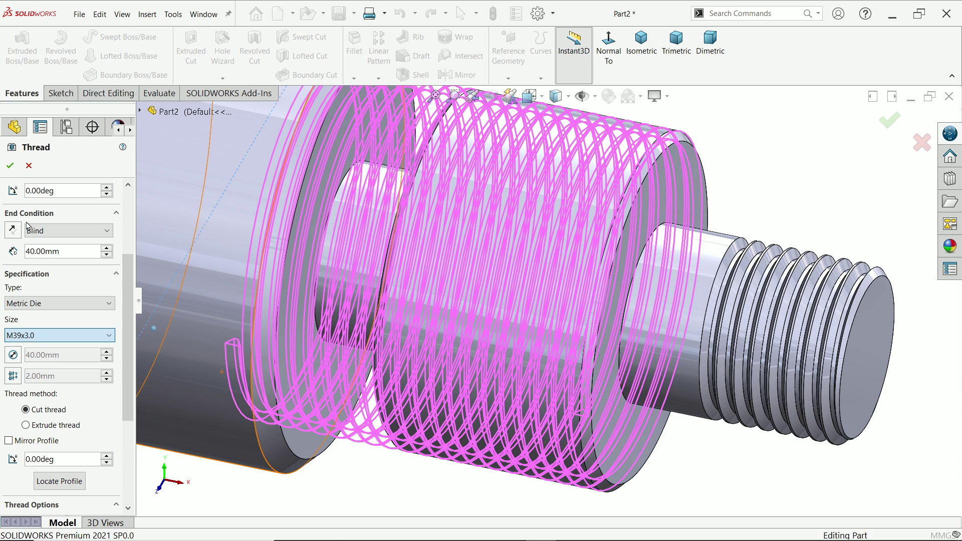
left_click(14, 357)
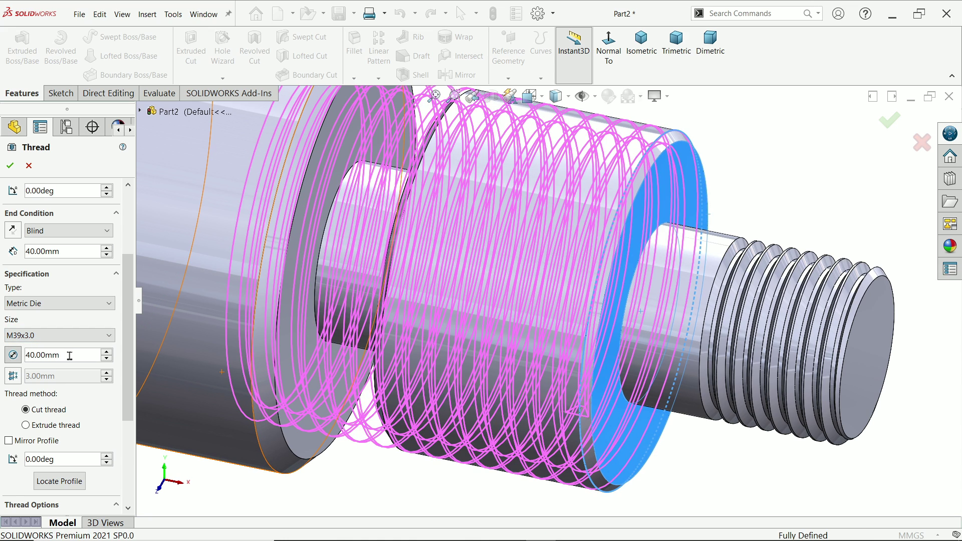
left_click_drag(71, 355, 25, 356)
left_click(20, 373)
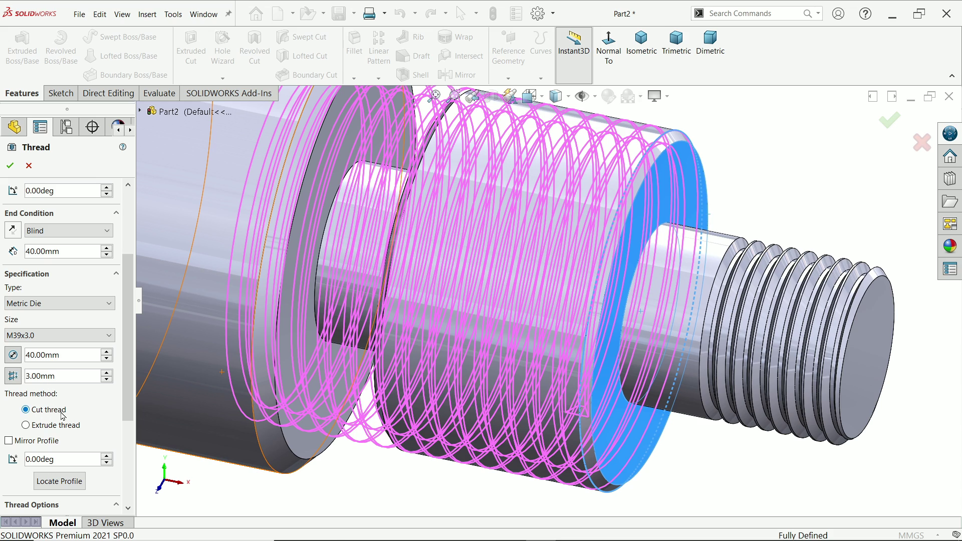
left_click_drag(126, 402, 127, 490)
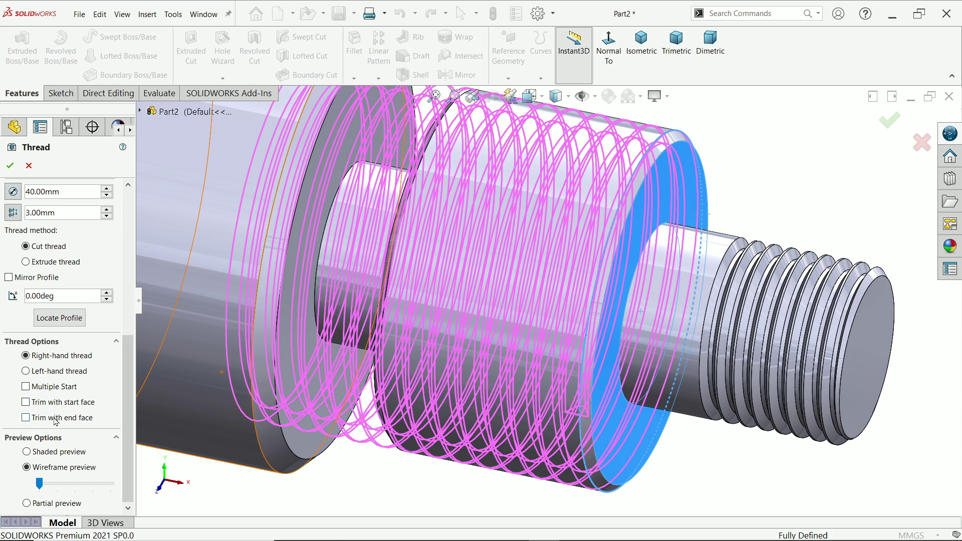
left_click(10, 165)
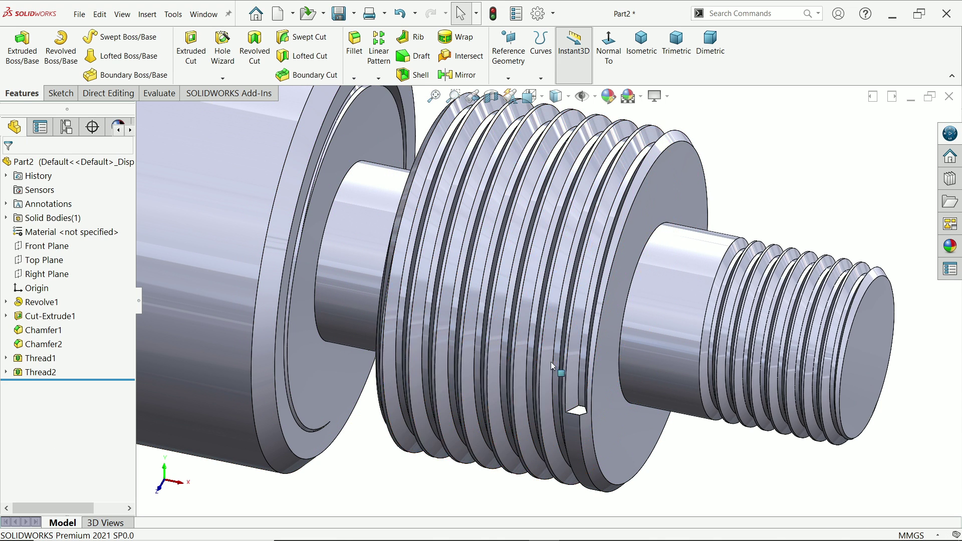
Step: Select Thread2 in the feature tree and reopen it with Edit Feature
scroll(570, 393, "down", 2)
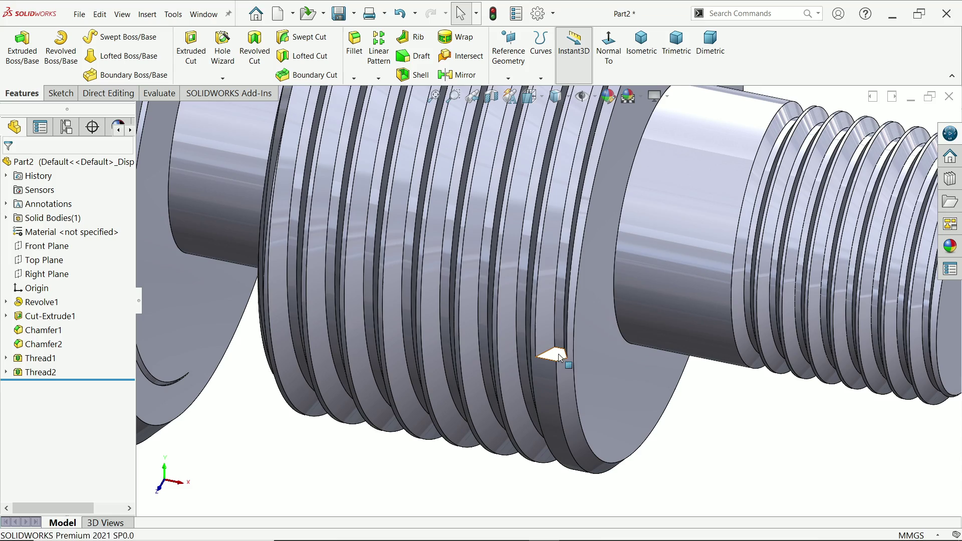
left_click(577, 384)
scroll(577, 384, "up", 2)
left_click(671, 412)
scroll(370, 250, "up", 4)
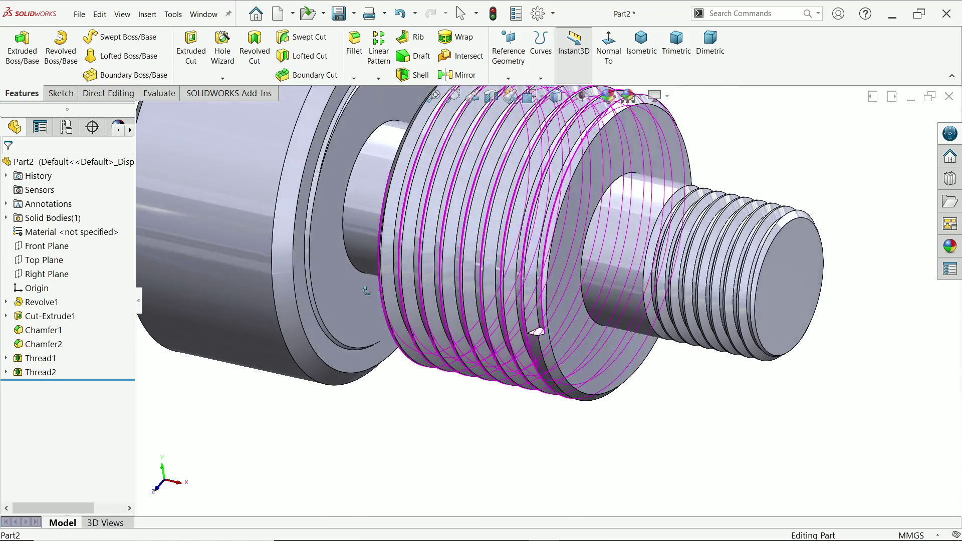
scroll(391, 229, "down", 2)
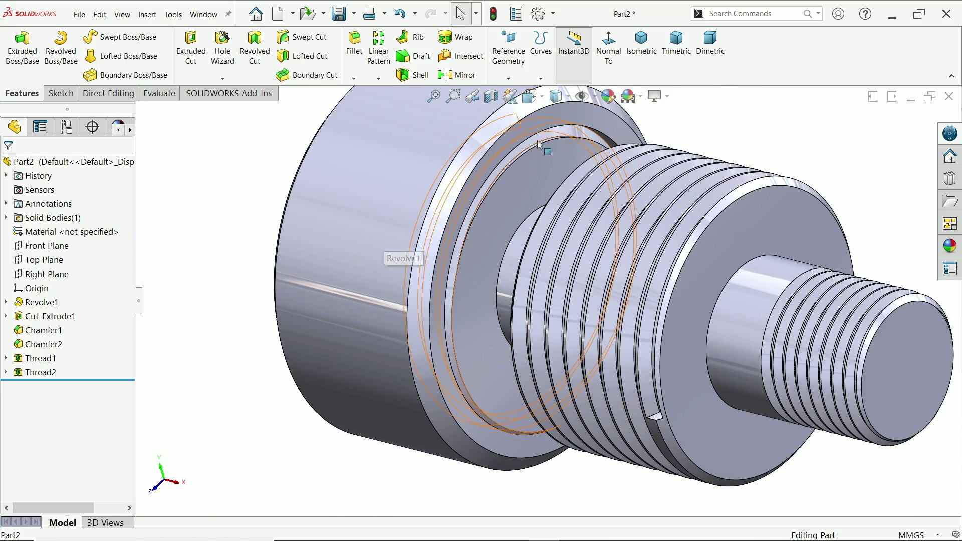
middle_click_drag(536, 155, 481, 175)
left_click(40, 371)
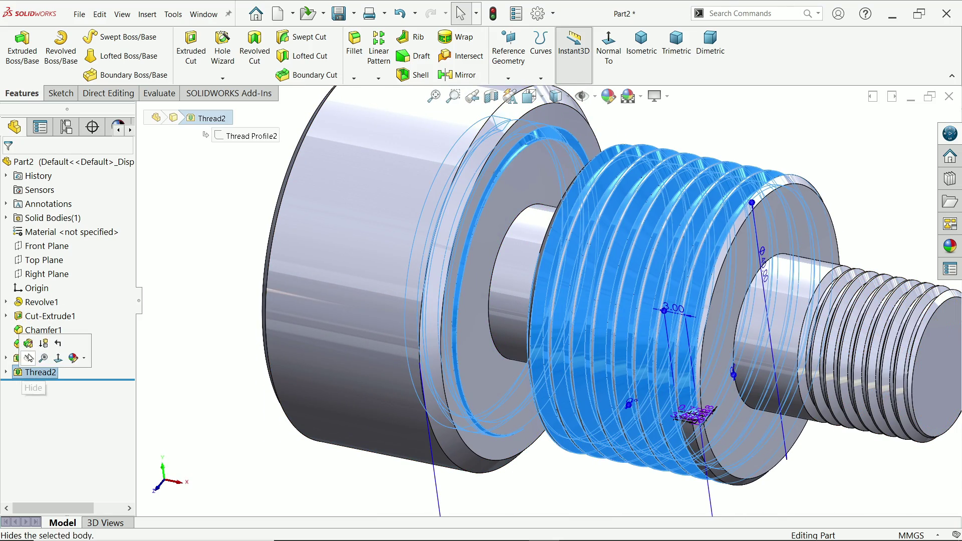
left_click(29, 344)
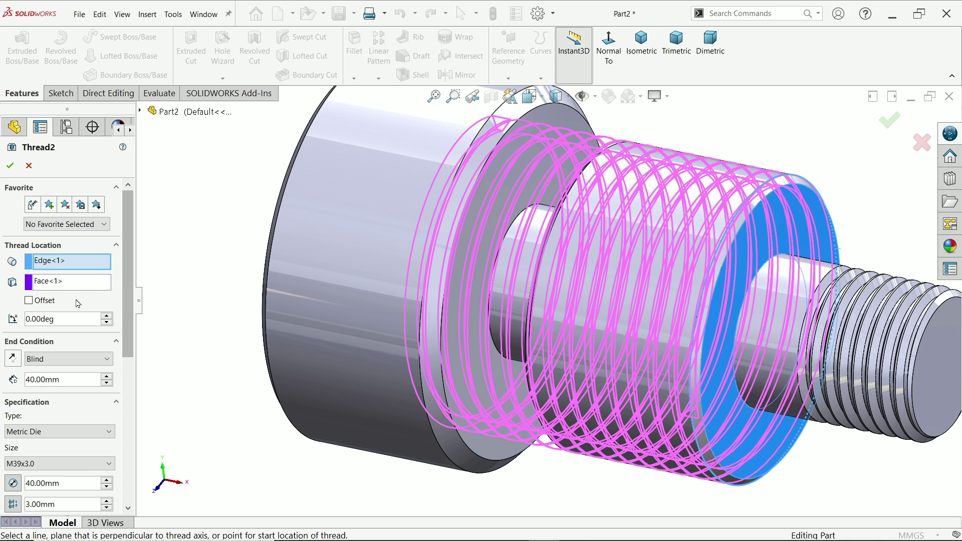
Step: Turn on Thread2's start offset and set it to 4.00 mm
left_click(29, 300)
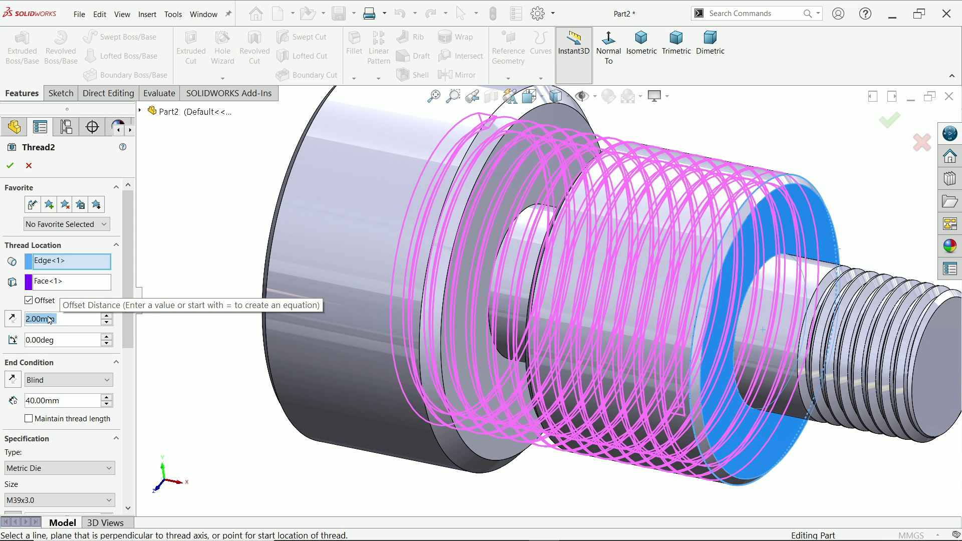
type("3")
key("BackSpace")
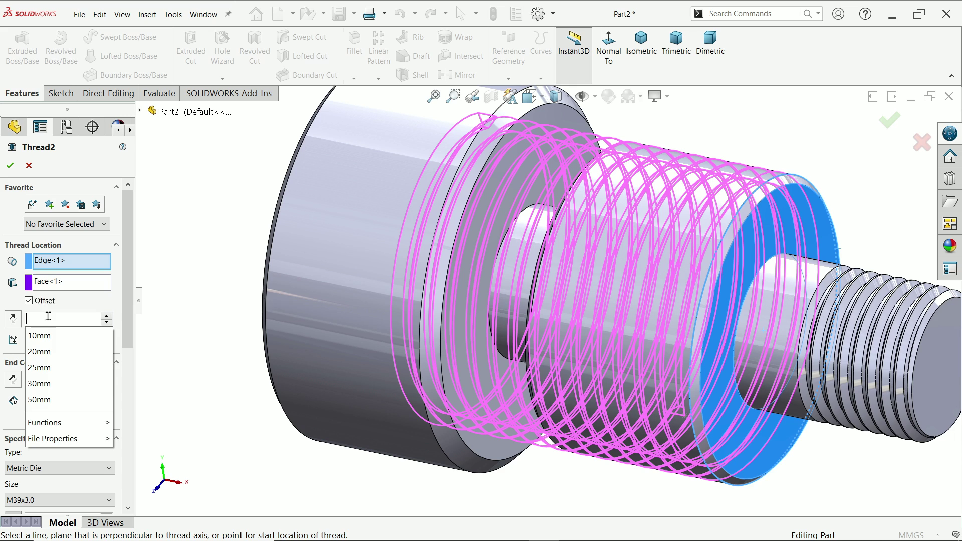
type("4")
key("Return")
scroll(203, 220, "up", 3)
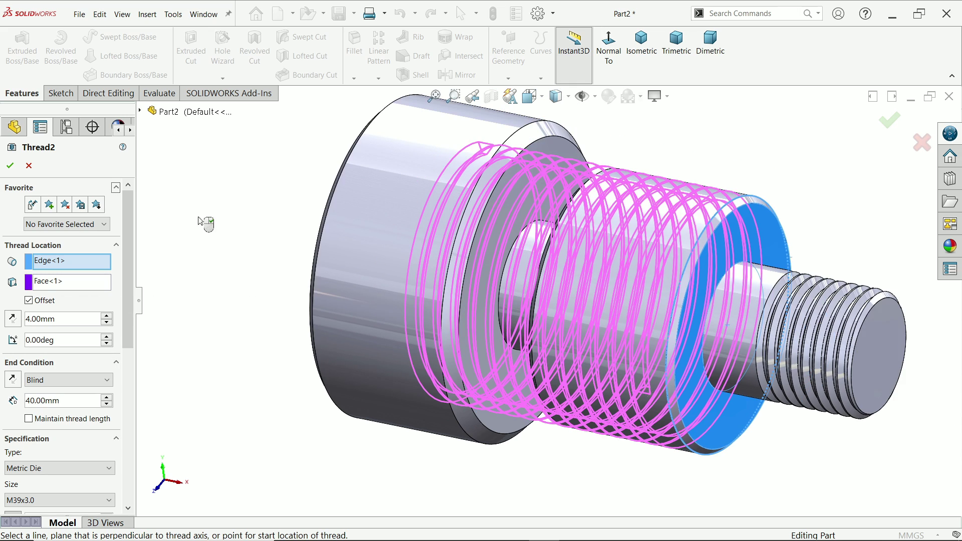
middle_click_drag(231, 253, 254, 253)
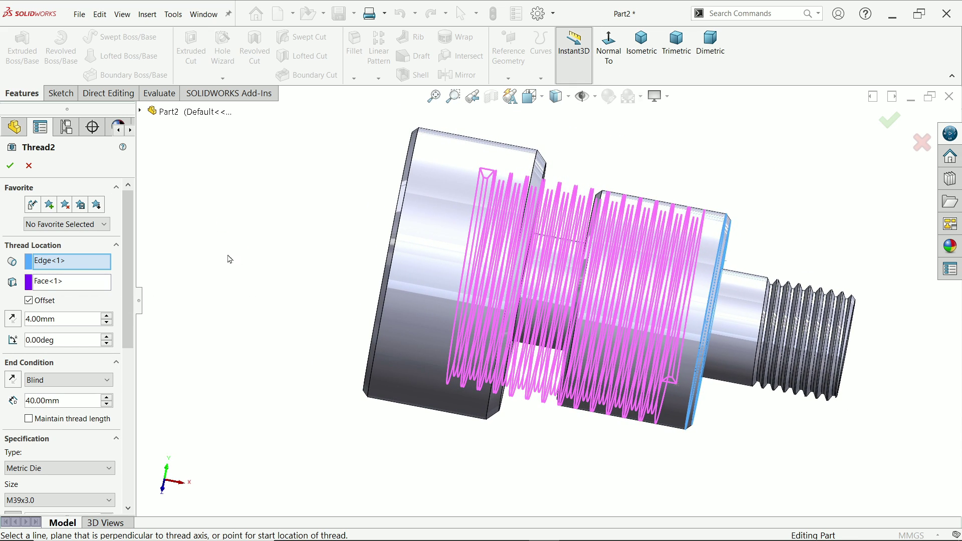
mouse_move(213, 301)
middle_mouse_down()
mouse_move(191, 296)
mouse_move(215, 302)
middle_mouse_up()
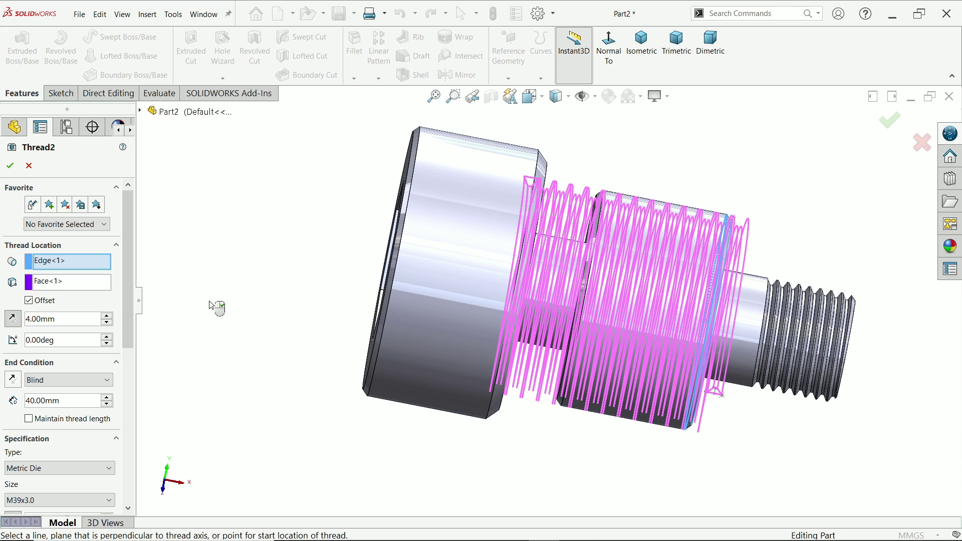
left_click_drag(126, 304, 130, 476)
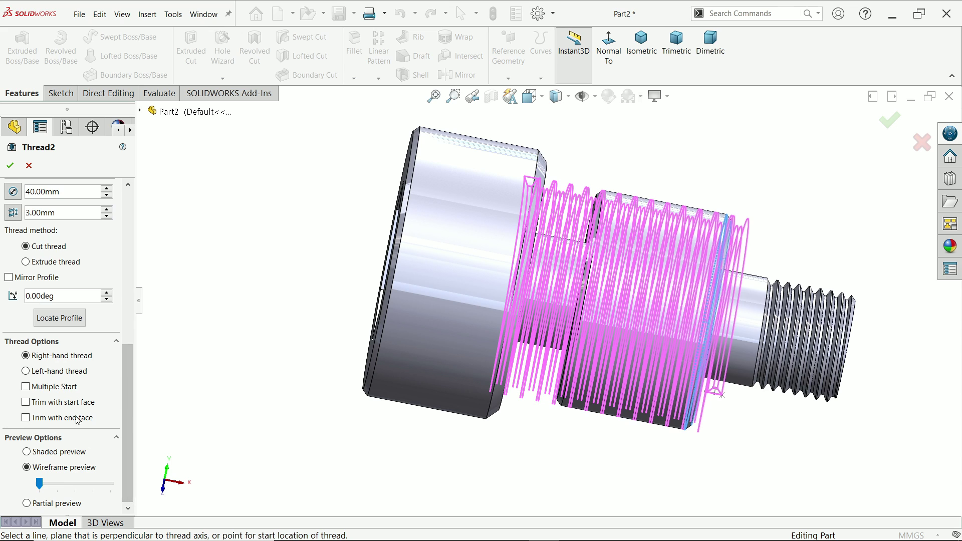
Step: Leave start-face trimming off, trim Thread2 with its end face, and apply it
left_click(45, 407)
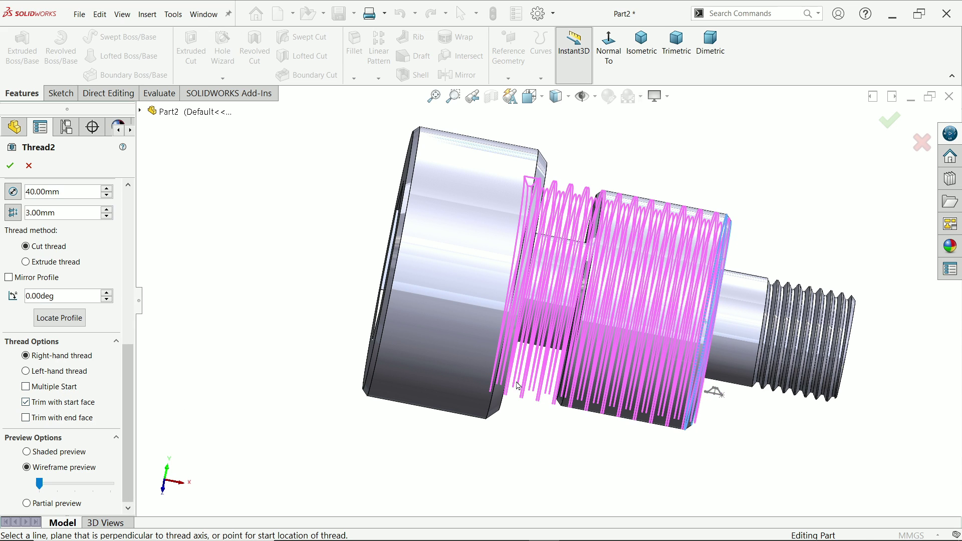
scroll(752, 369, "down", 3)
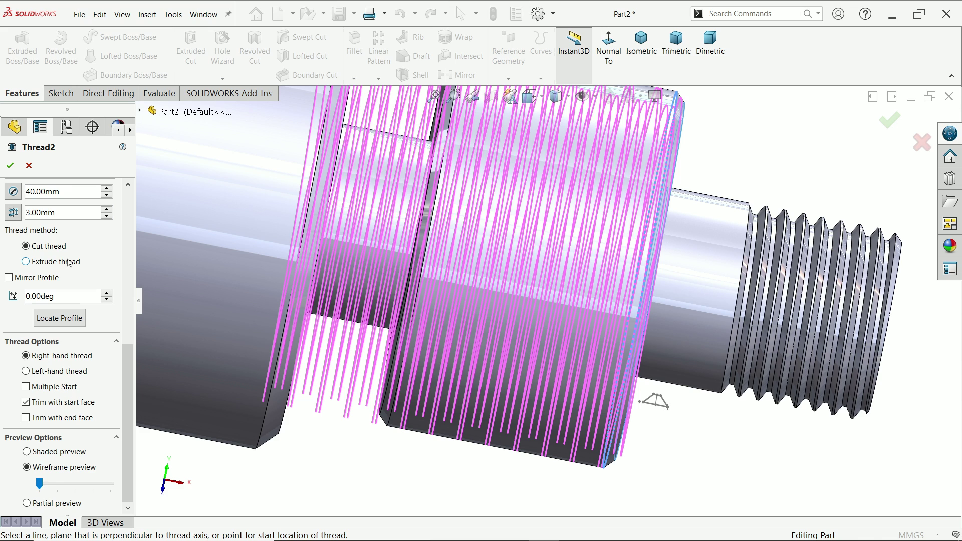
left_click(29, 402)
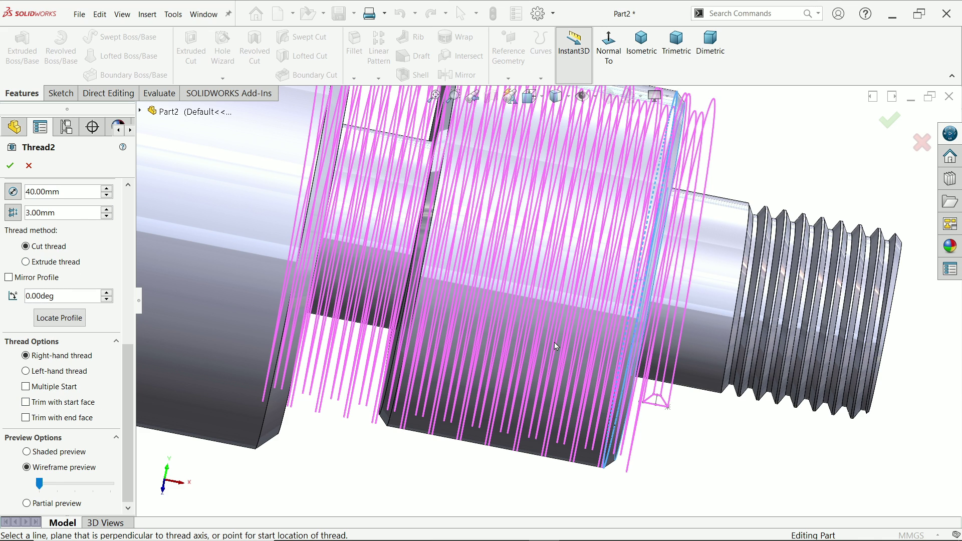
scroll(243, 410, "up", 1)
scroll(398, 270, "up", 1)
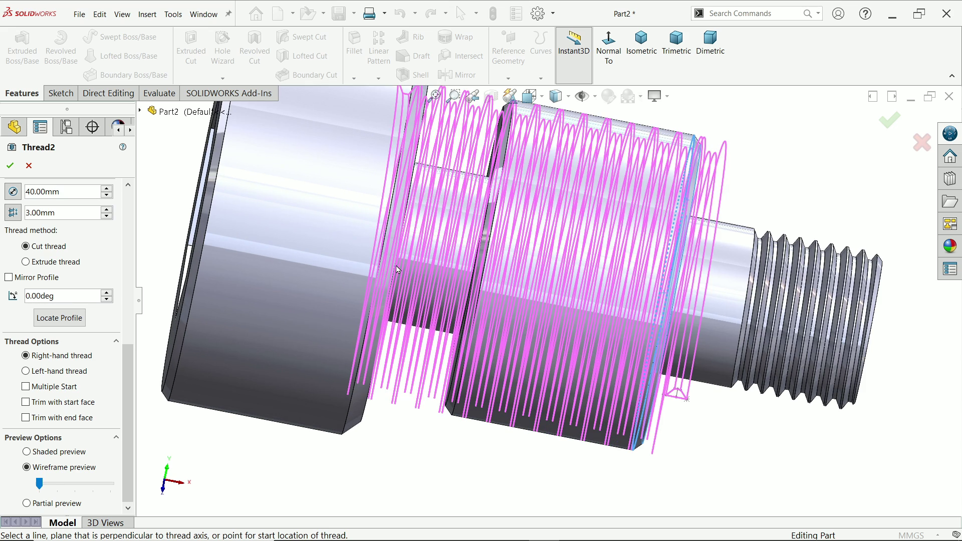
left_click(70, 419)
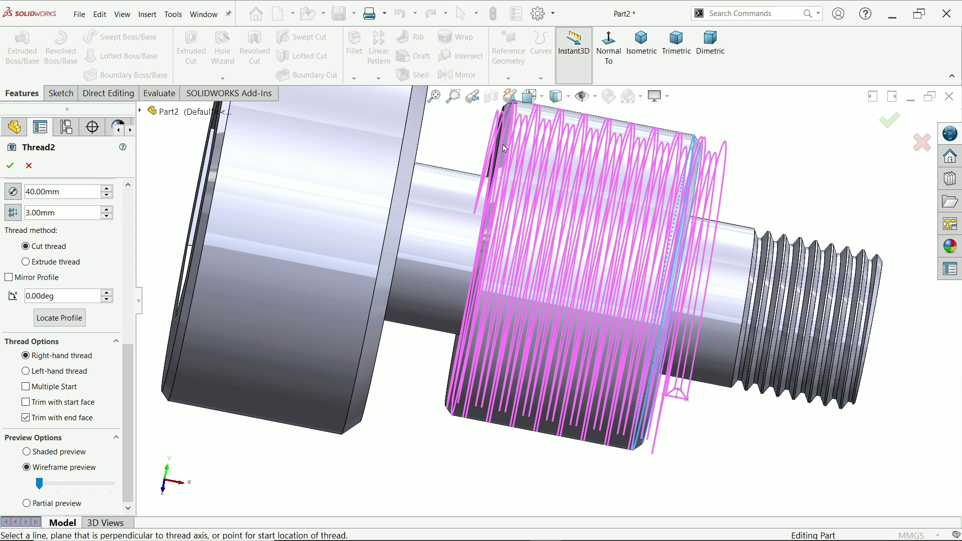
middle_click_drag(505, 148, 477, 249)
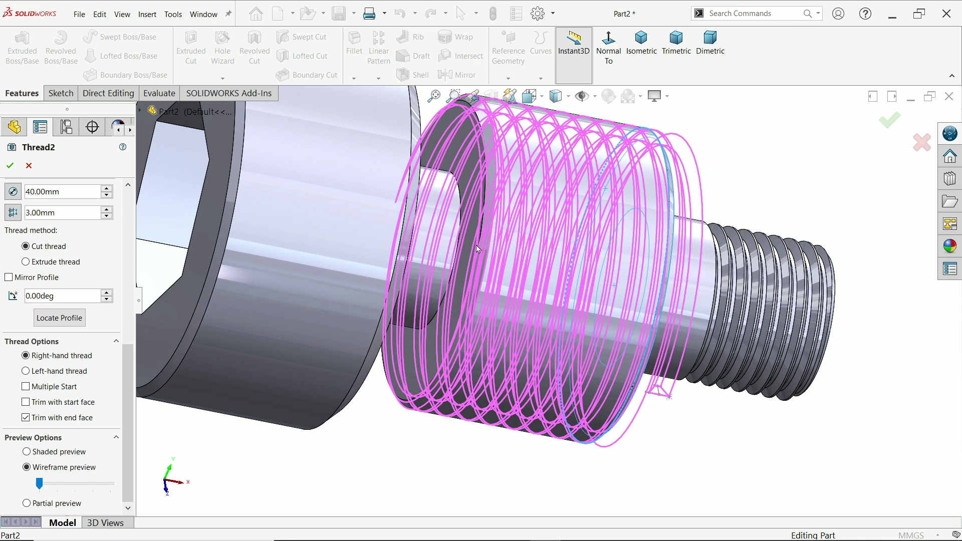
left_click(10, 165)
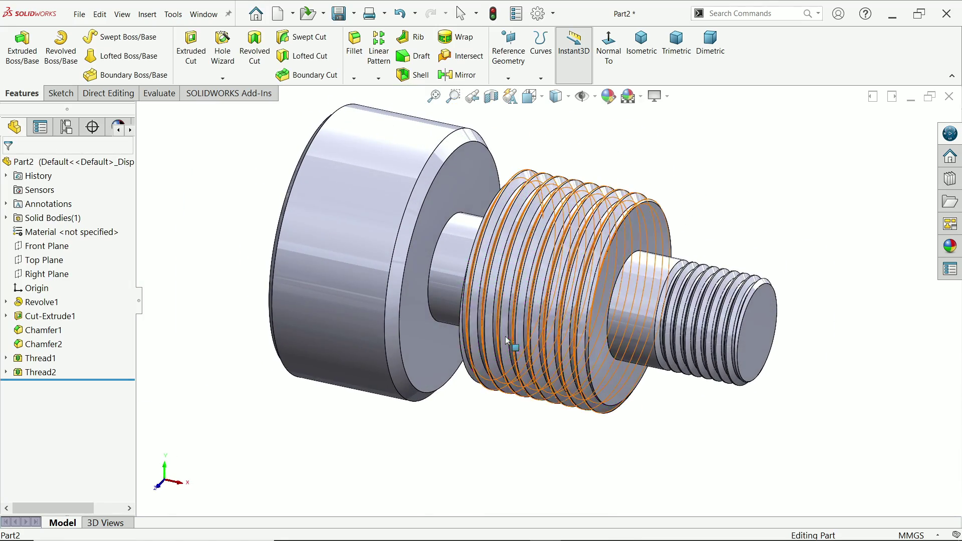
Step: Assign AISI 1020 steel to the bolt from the material library
scroll(591, 340, "down", 5)
scroll(579, 343, "up", 5)
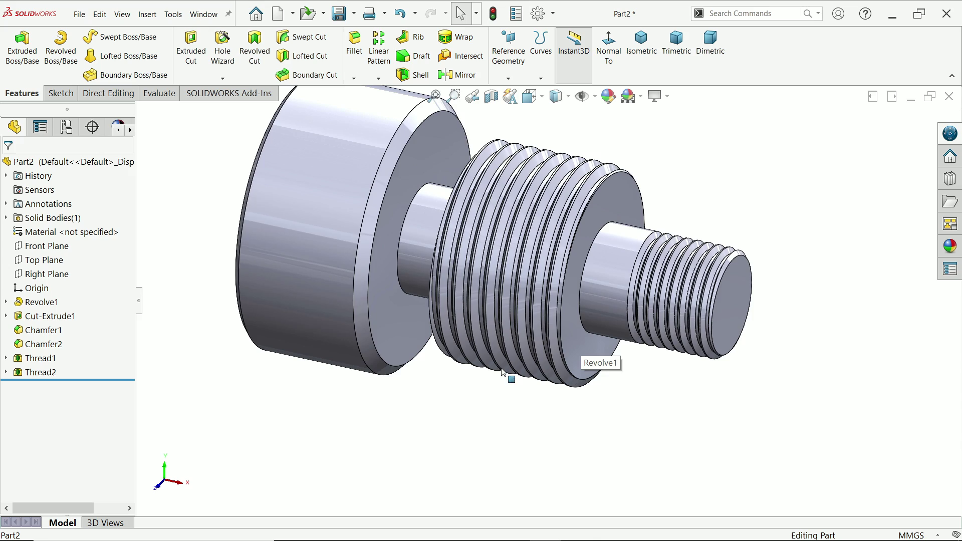
middle_click_drag(509, 377, 459, 386)
right_click(117, 232)
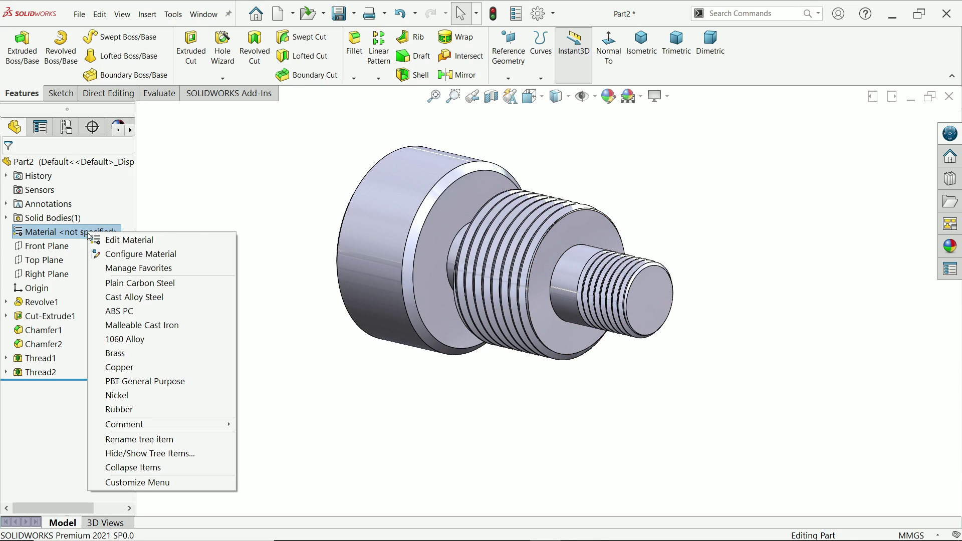
left_click(199, 290)
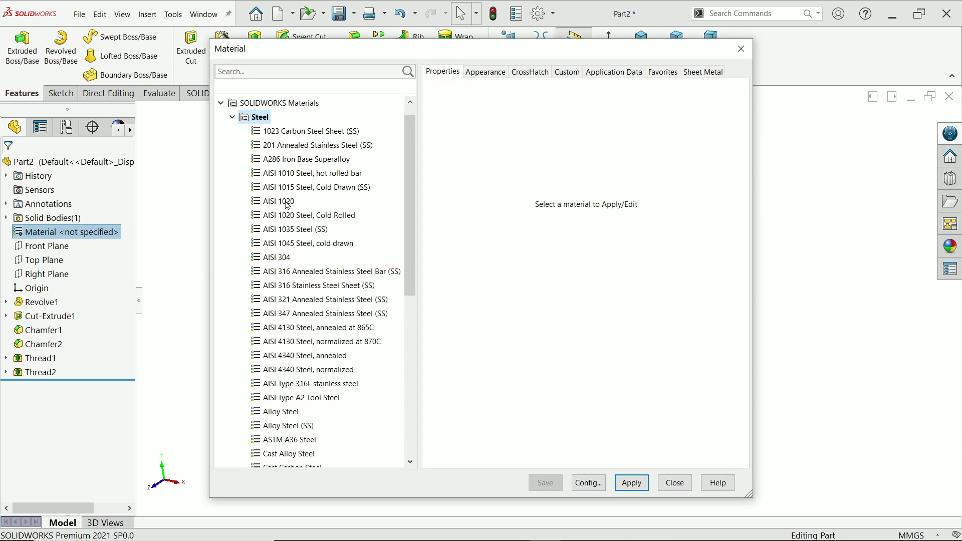
left_click(285, 203)
left_click(631, 483)
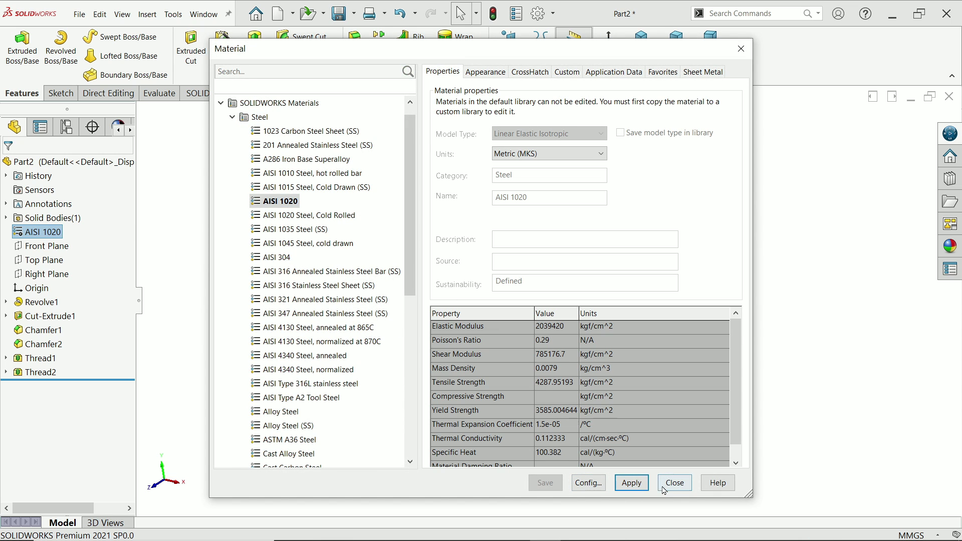
left_click(674, 483)
scroll(536, 211, "down", 3)
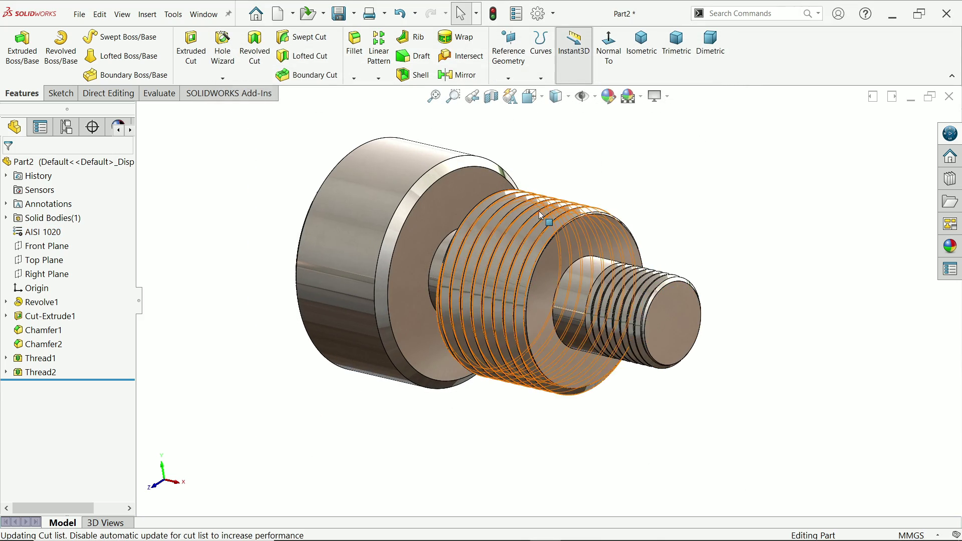
Step: Colour the head's outer face, socket end face, Cut-Extrude1 and chamfer black
left_click(354, 175)
middle_click_drag(356, 176, 357, 263)
left_click(354, 264, "ctrl")
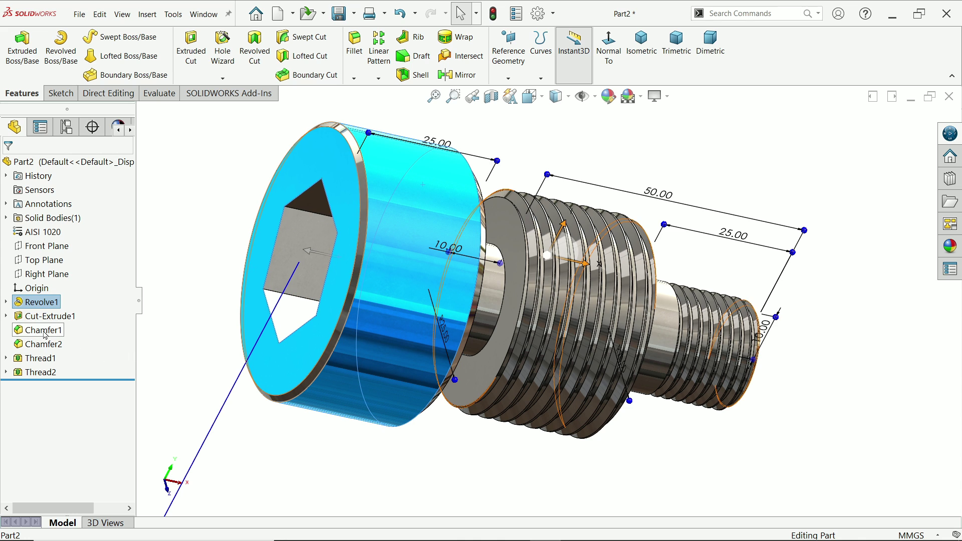
left_click(45, 316)
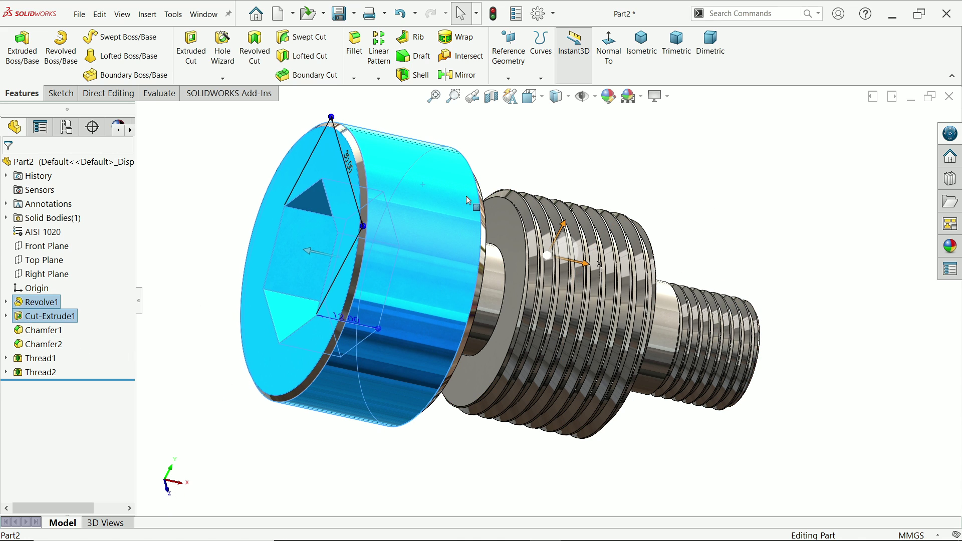
left_click(355, 273)
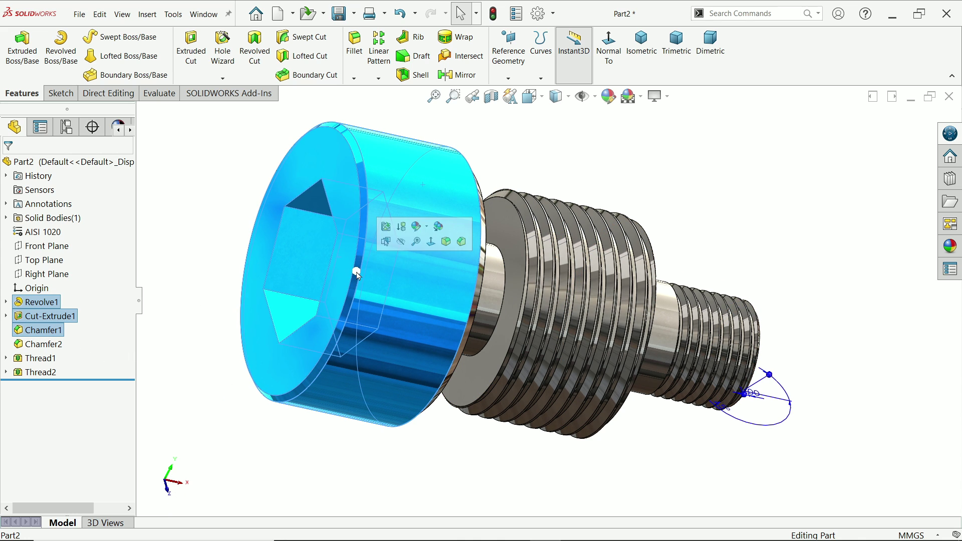
left_click(612, 91)
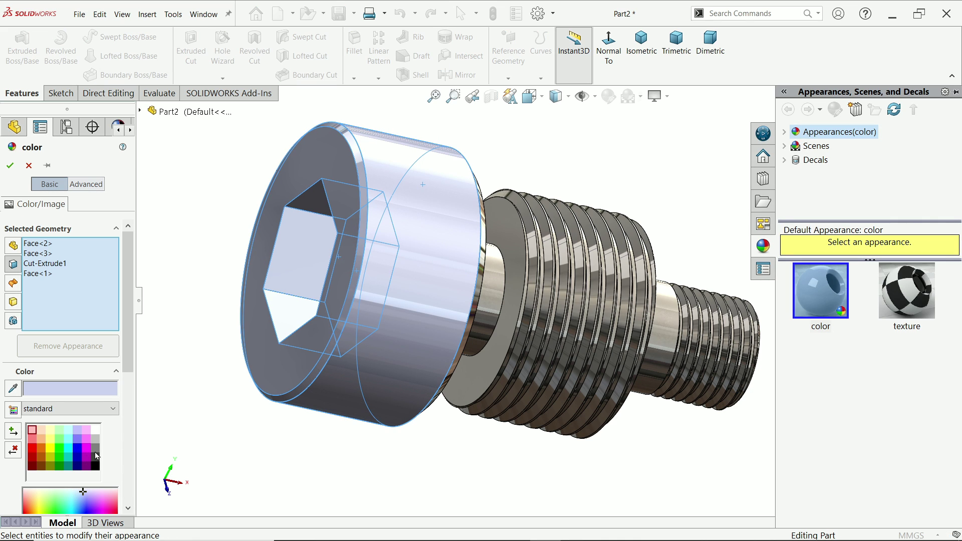
left_click(96, 449)
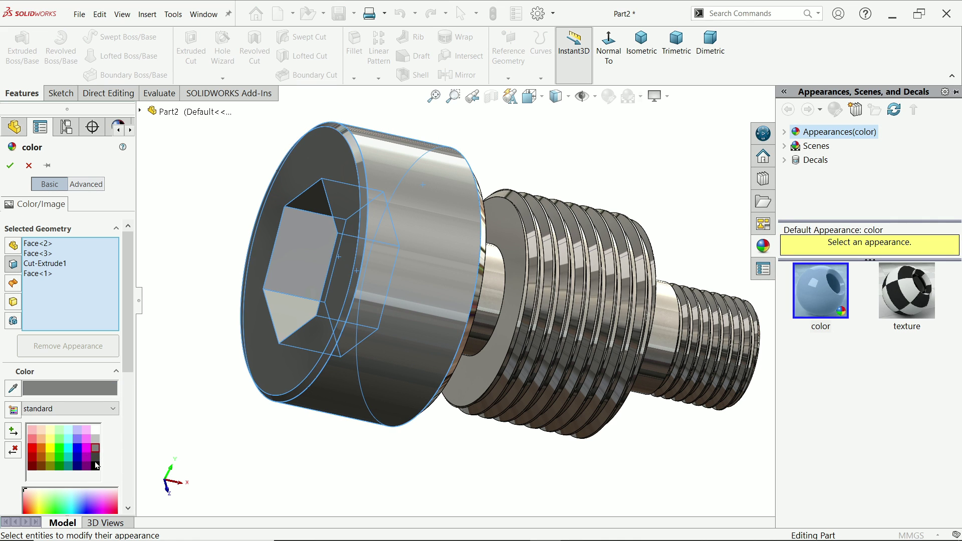
left_click(96, 466)
left_click(10, 165)
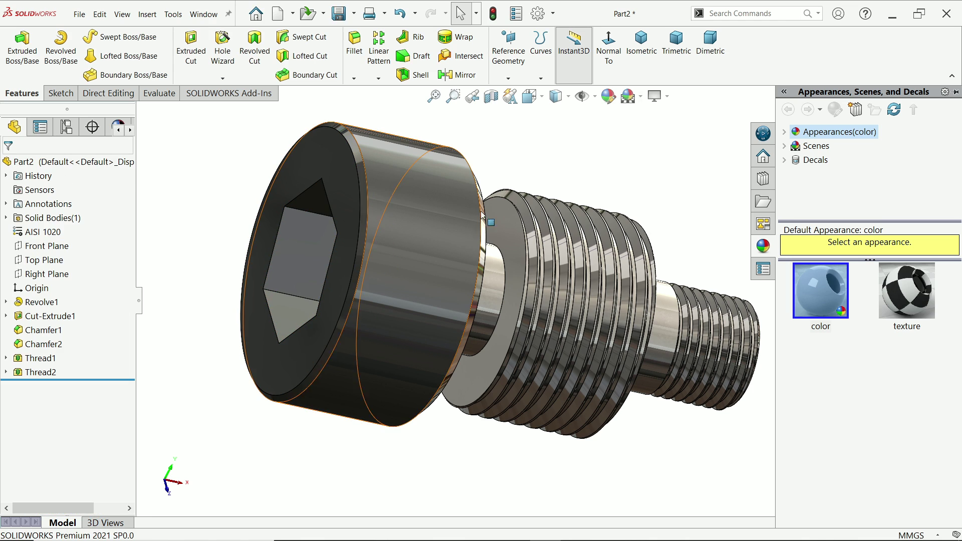
scroll(550, 261, "up", 3)
middle_click_drag(551, 261, 623, 225)
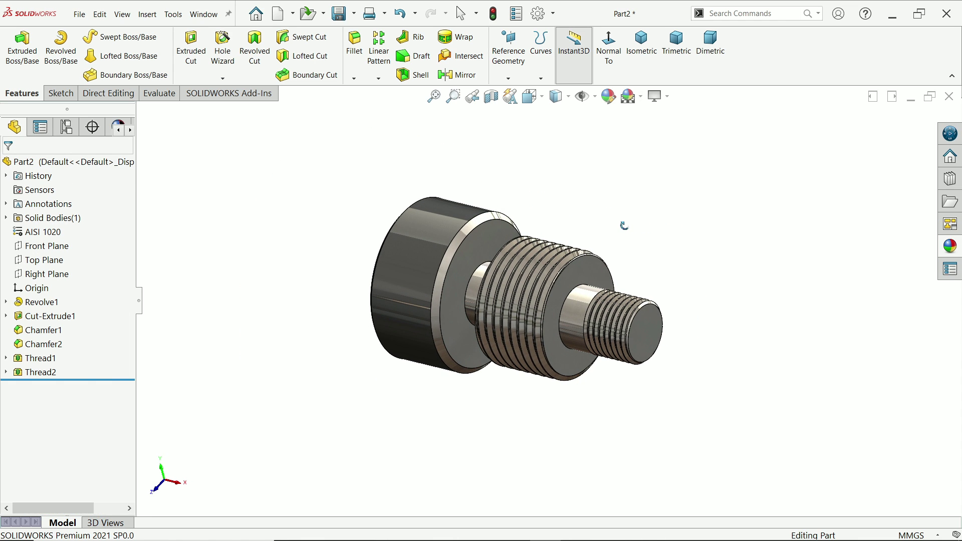
scroll(623, 230, "down", 6)
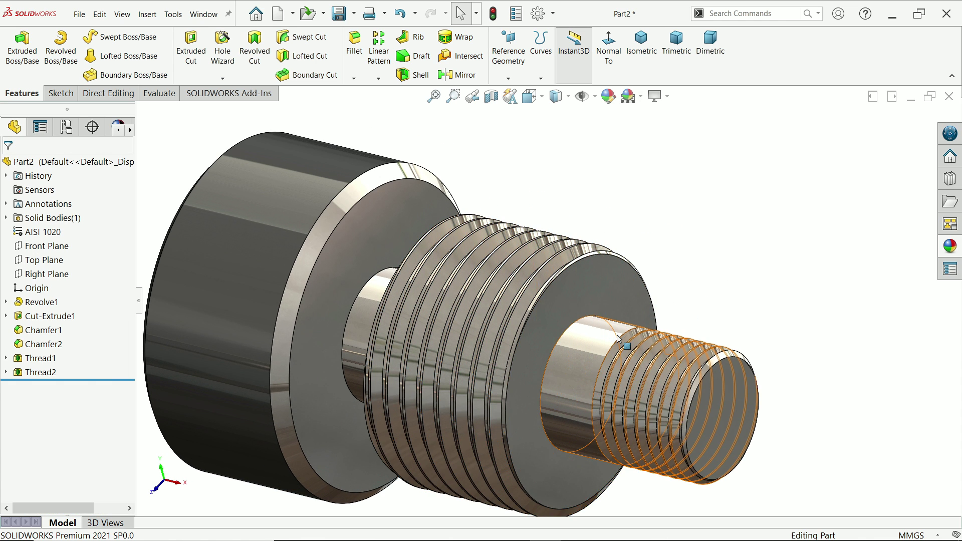
scroll(619, 340, "up", 3)
middle_click_drag(619, 340, 667, 294)
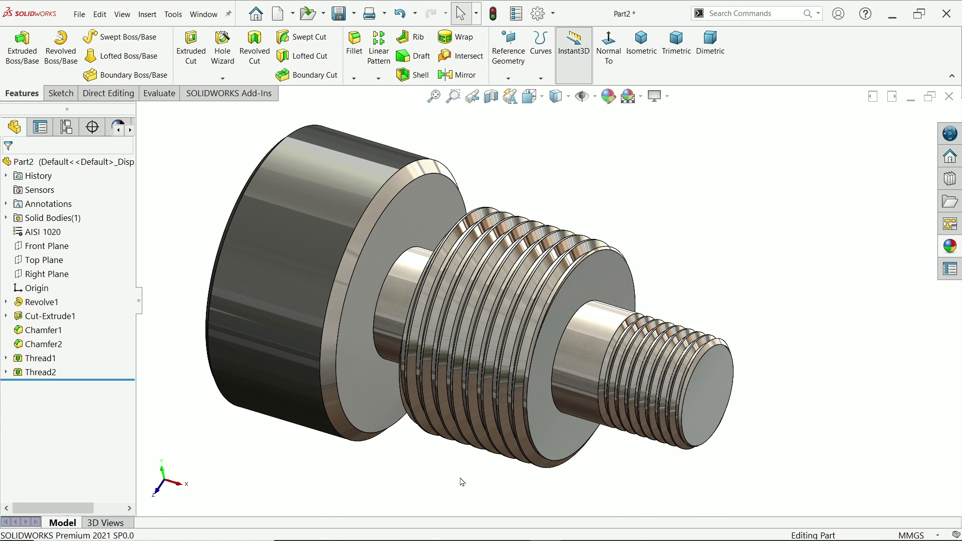